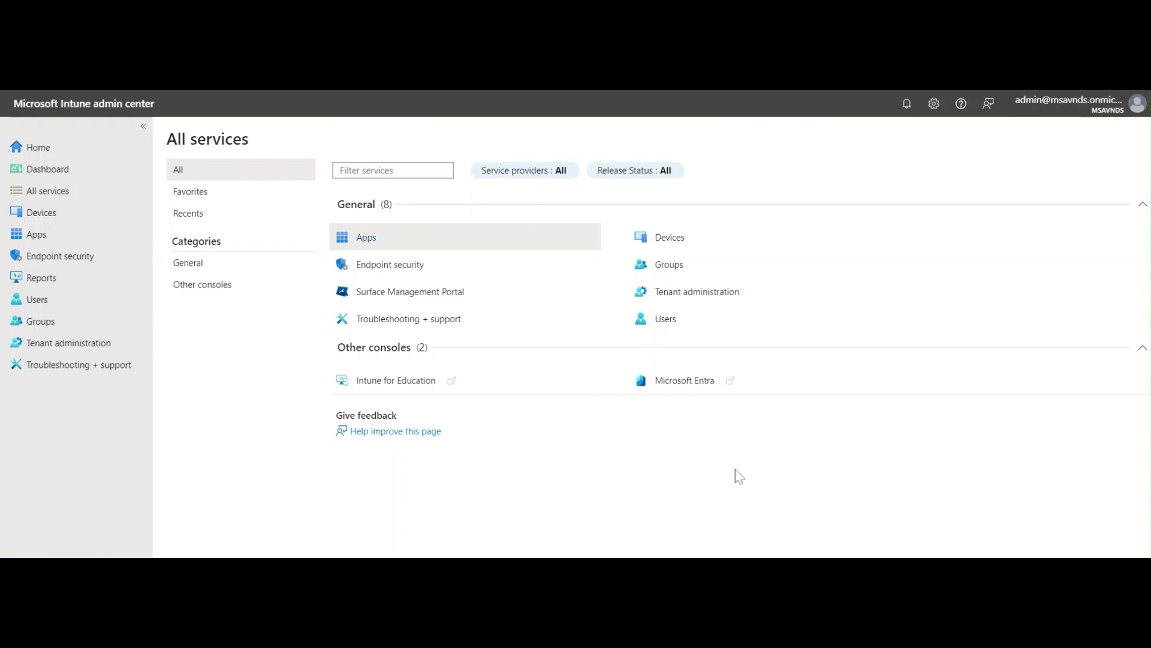
- Open the Windows Hello for Business settings from the Windows enrollment options for devices
click(66, 213)
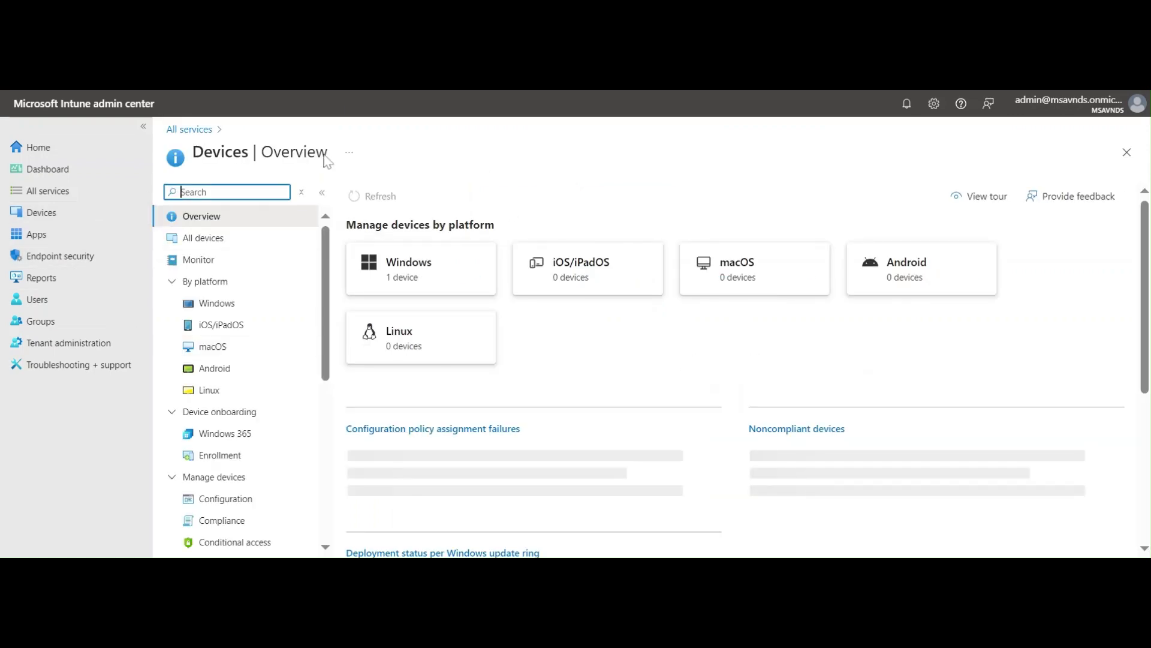
click(45, 219)
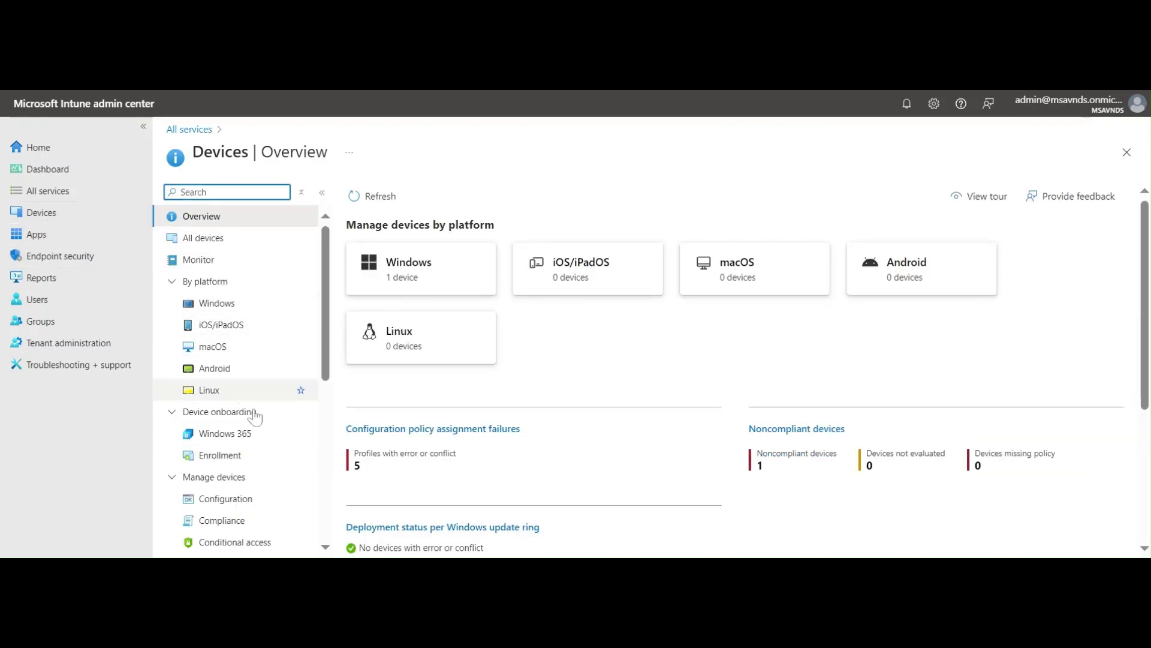
click(235, 459)
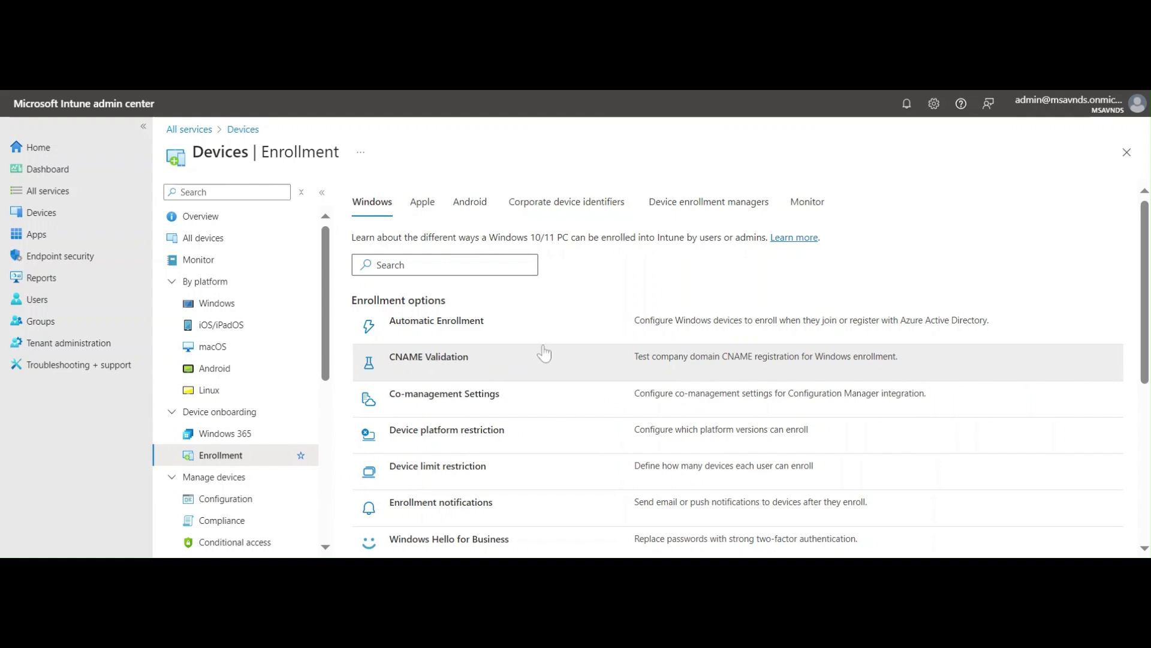
scroll(544, 354, down, 3)
scroll(608, 365, up, 3)
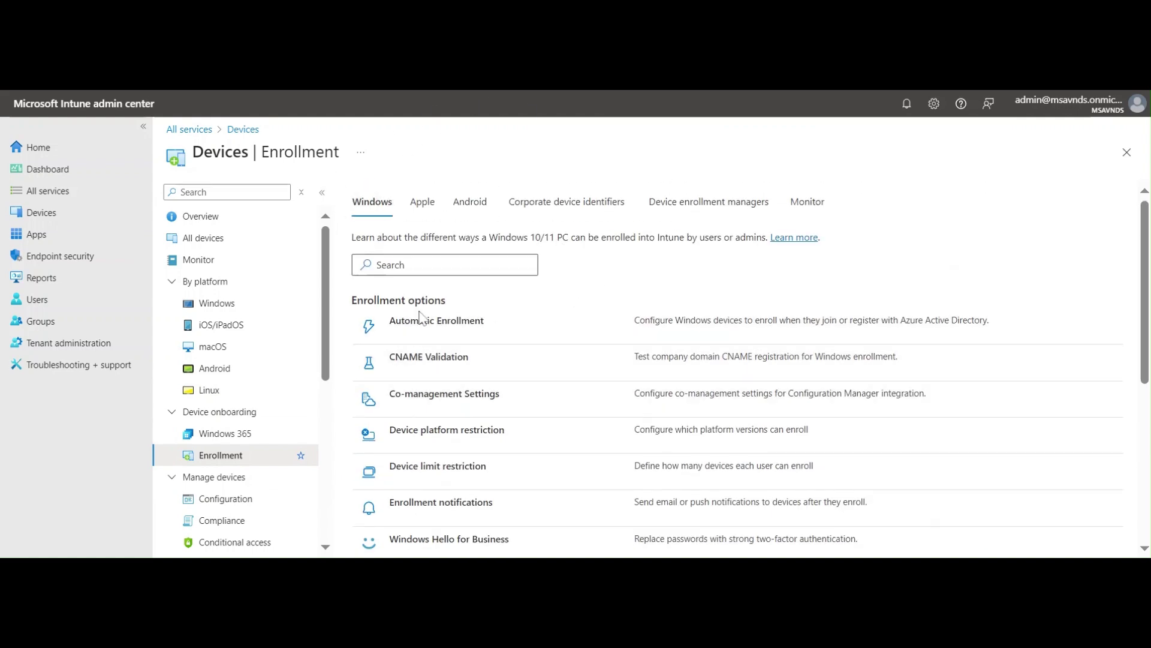
scroll(568, 338, down, 1)
scroll(564, 339, down, 3)
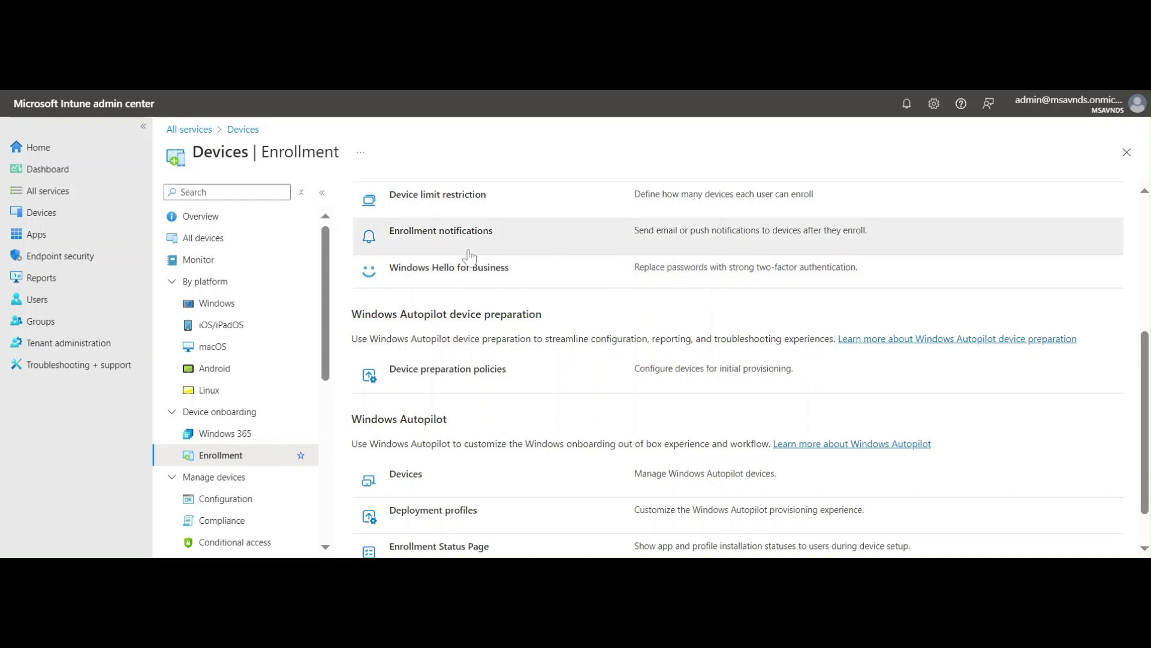
click(454, 277)
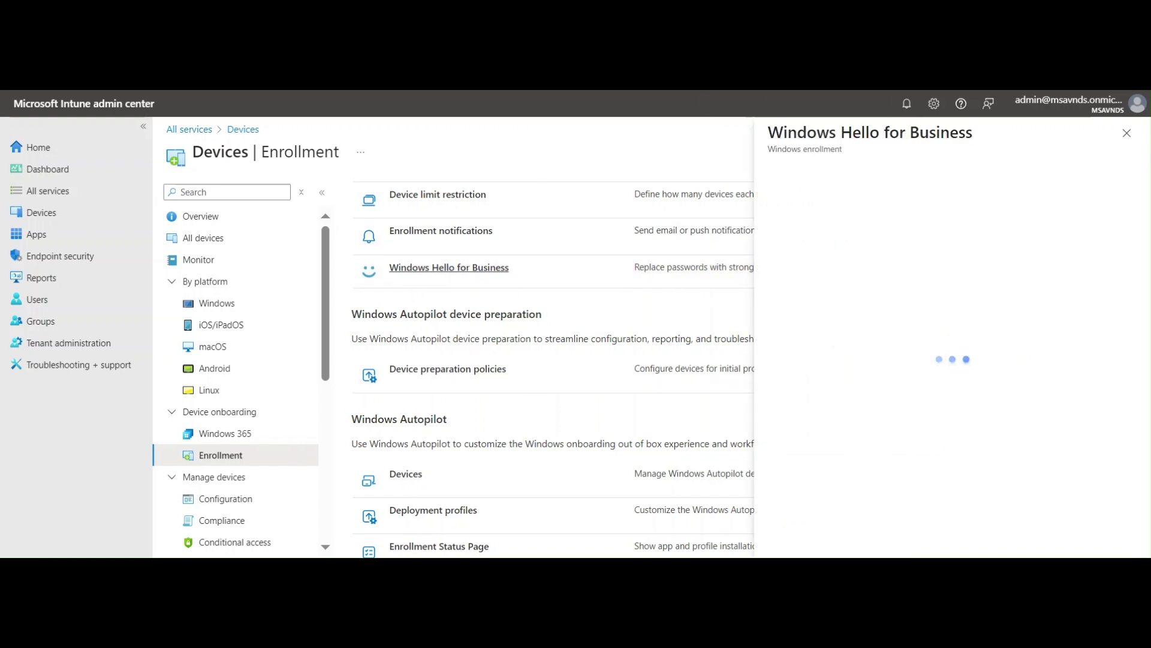
- Examine the default Windows Hello for Business policy's name, description, configuration setting and security key sign-in setting
drag(768, 135, 962, 134)
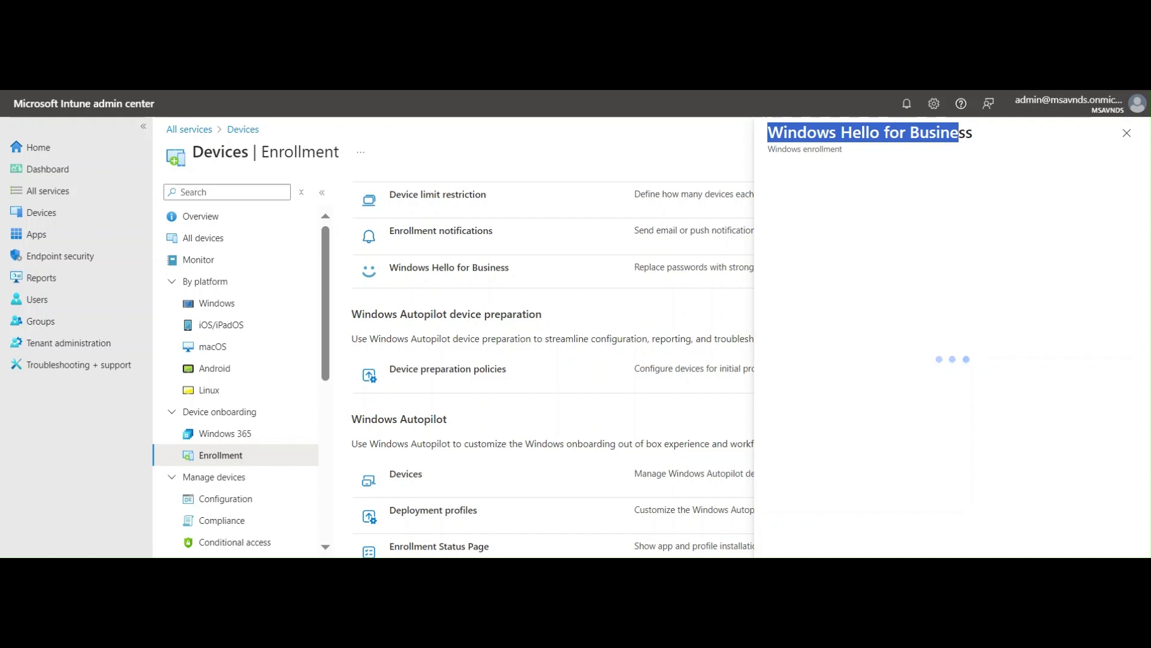
drag(775, 149, 862, 154)
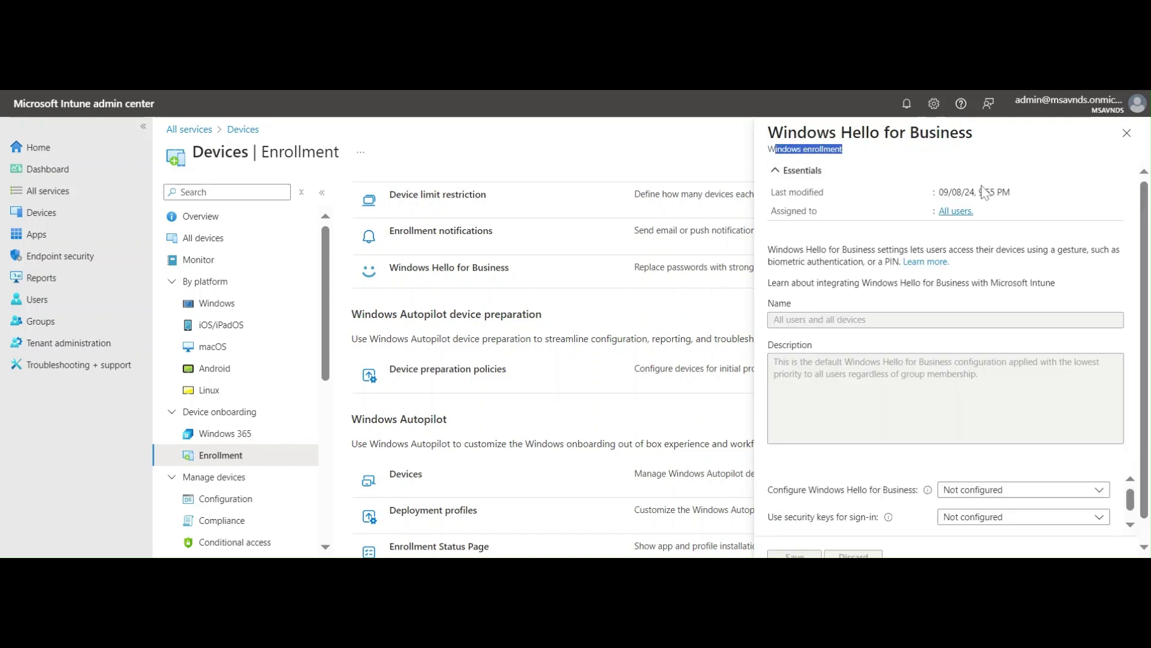
click(893, 161)
scroll(861, 217, down, 1)
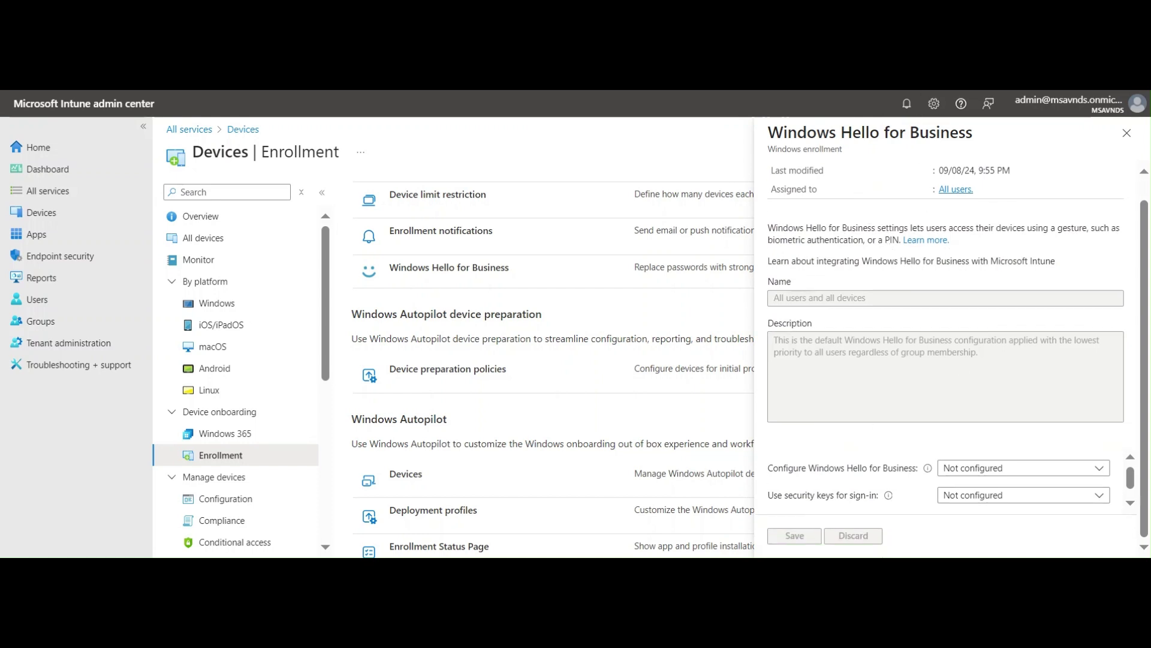
drag(868, 298, 769, 302)
click(839, 400)
scroll(983, 477, down, 1)
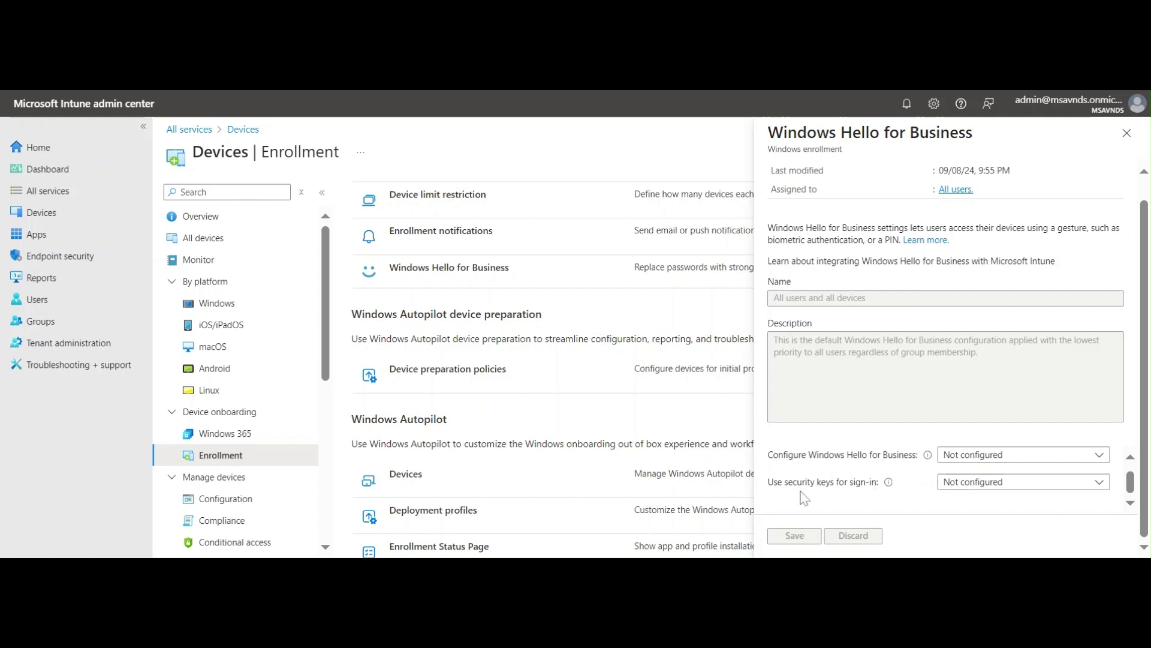
drag(808, 481, 923, 469)
click(831, 483)
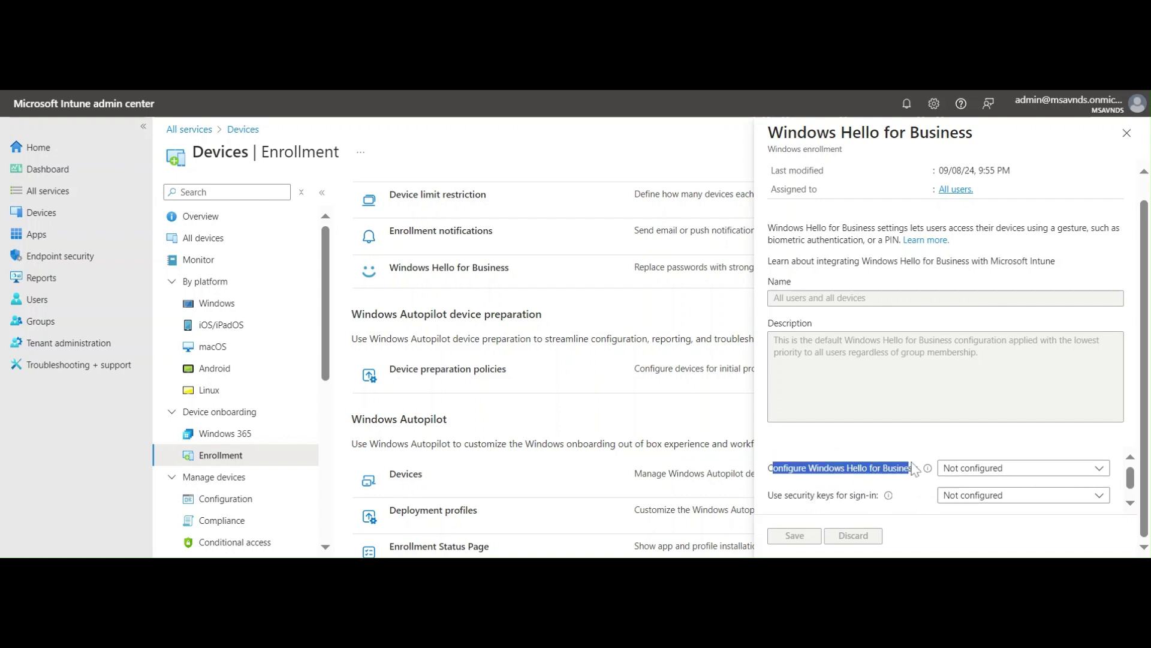
click(841, 415)
scroll(839, 479, down, 1)
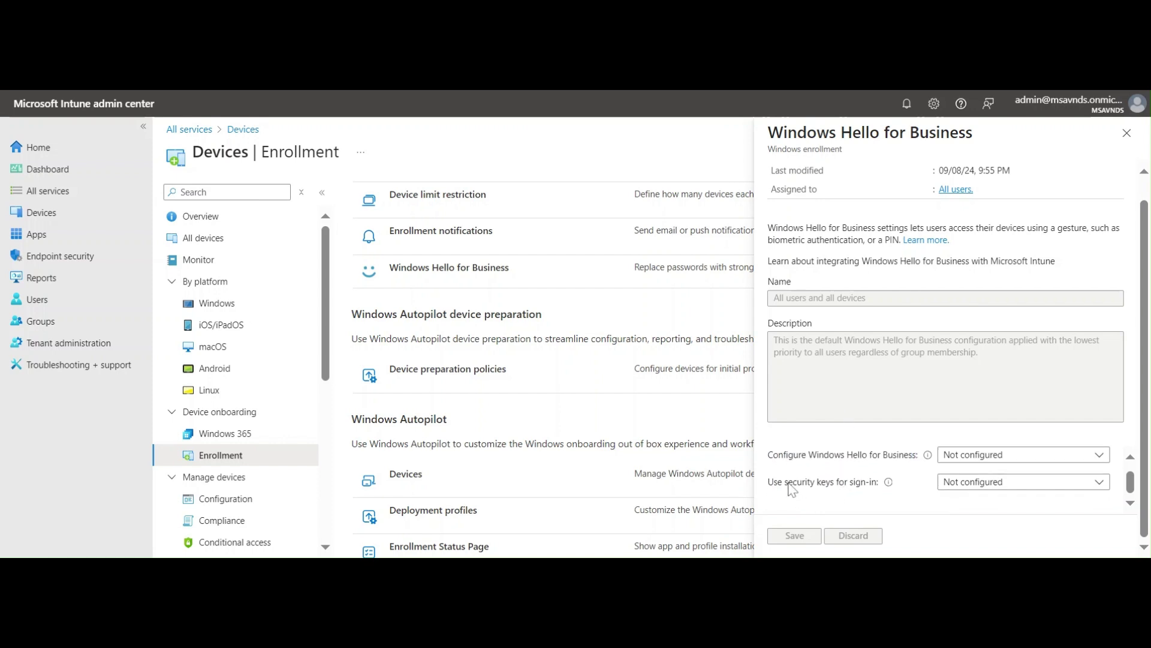
drag(783, 488, 886, 491)
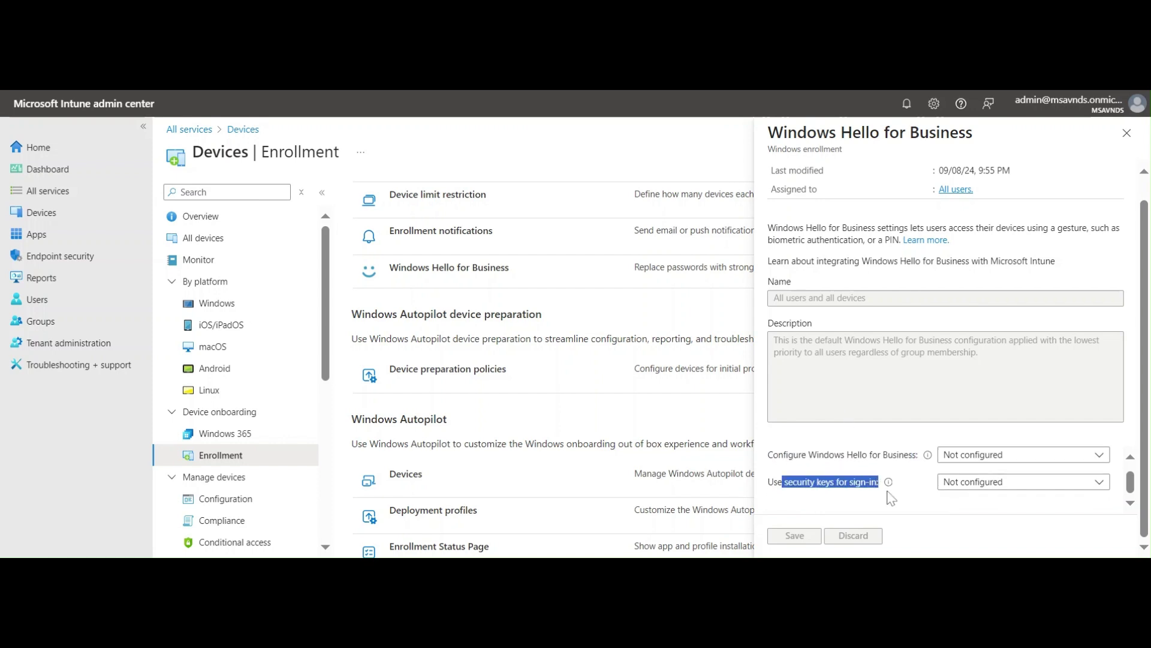
click(833, 474)
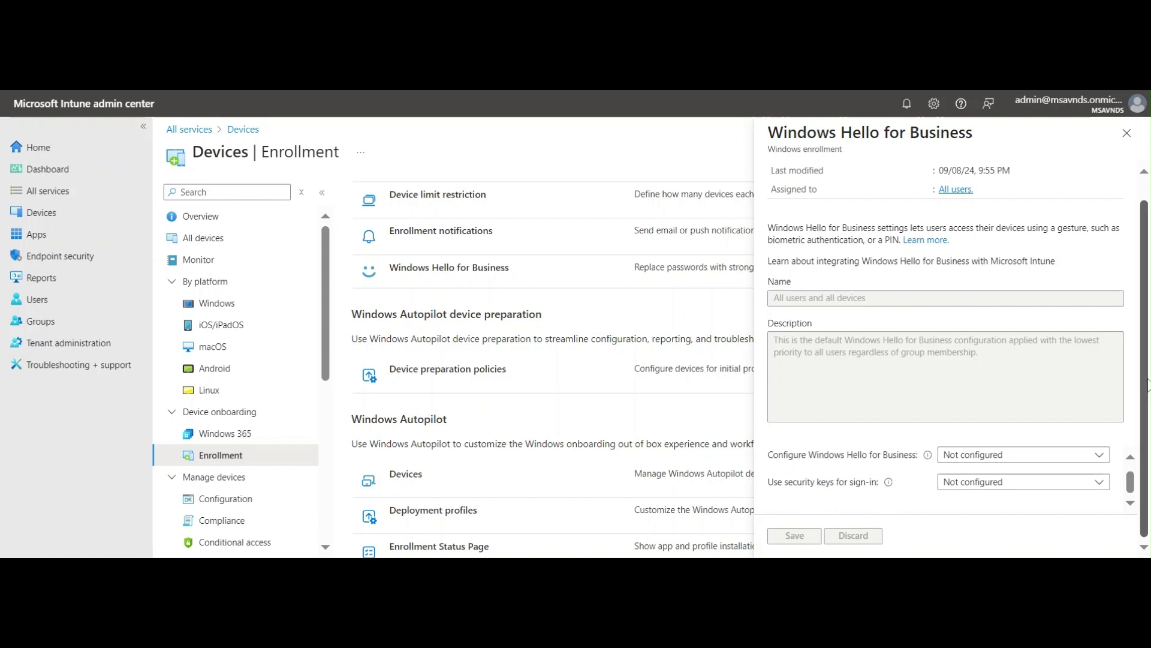
- Set Configure Windows Hello for Business to Enabled and look over the additional policy settings
click(986, 462)
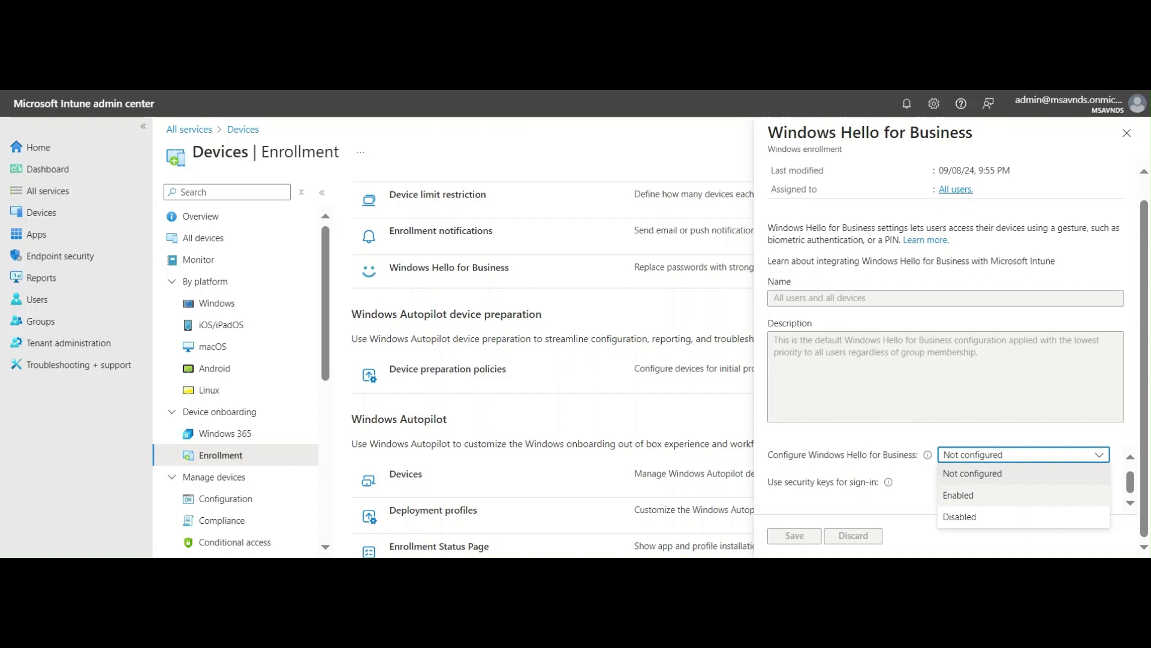
click(989, 496)
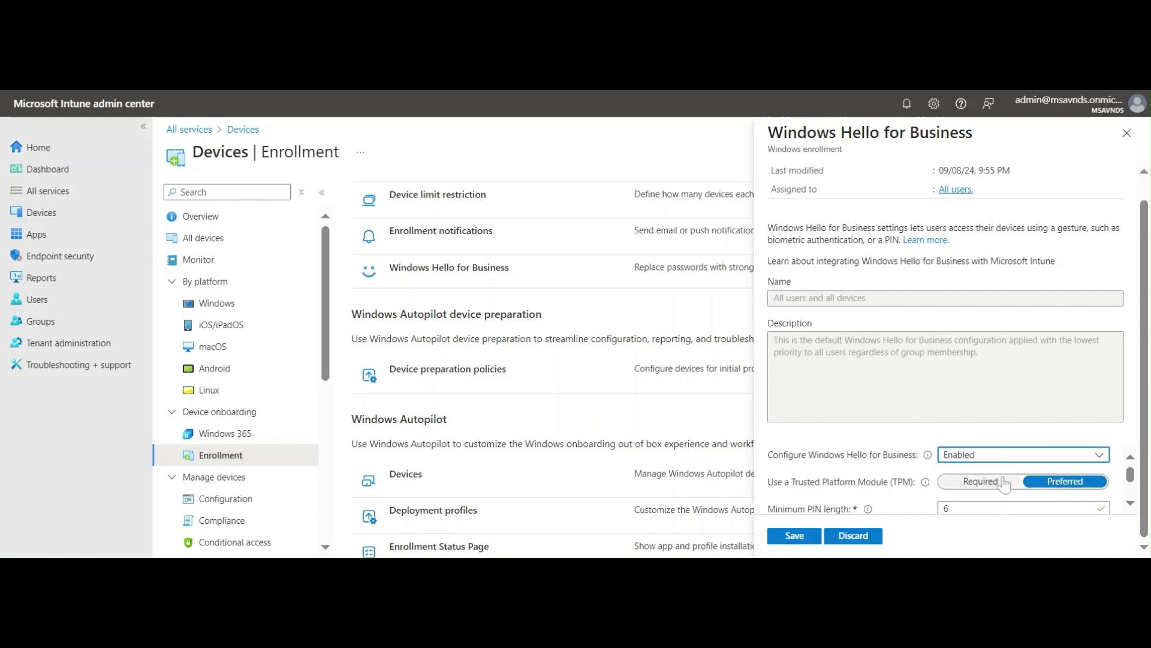
scroll(1031, 476, down, 5)
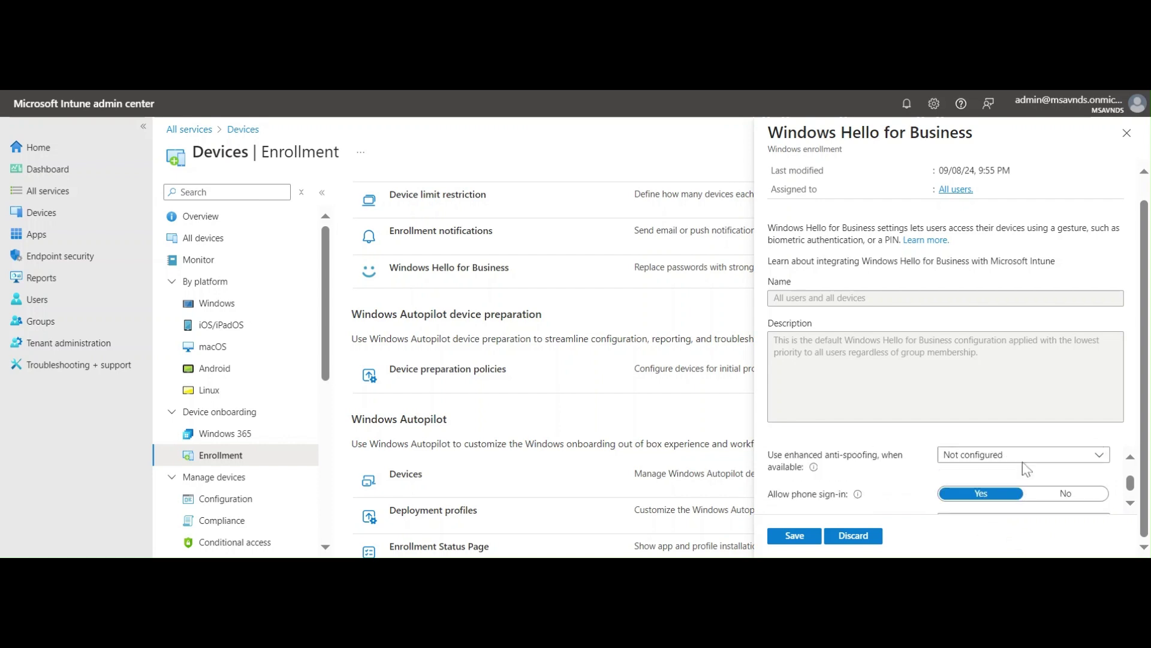
scroll(1032, 476, up, 5)
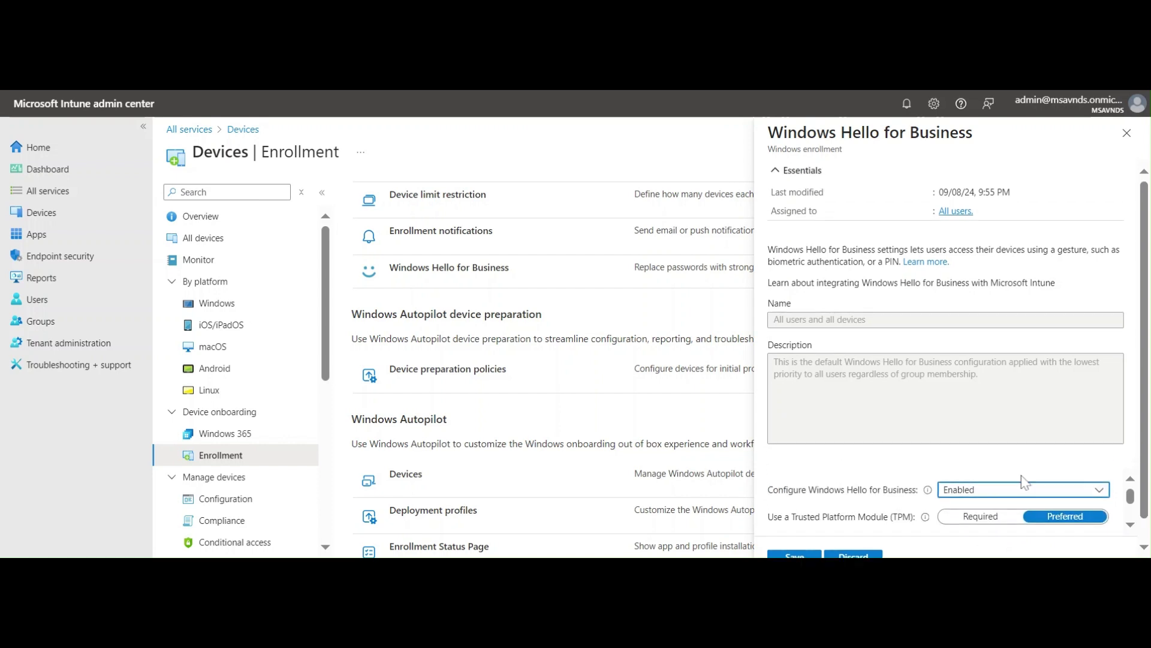
- Try the Disabled option for Configure Windows Hello for Business, look over its settings, and restore Enabled
click(992, 495)
click(974, 472)
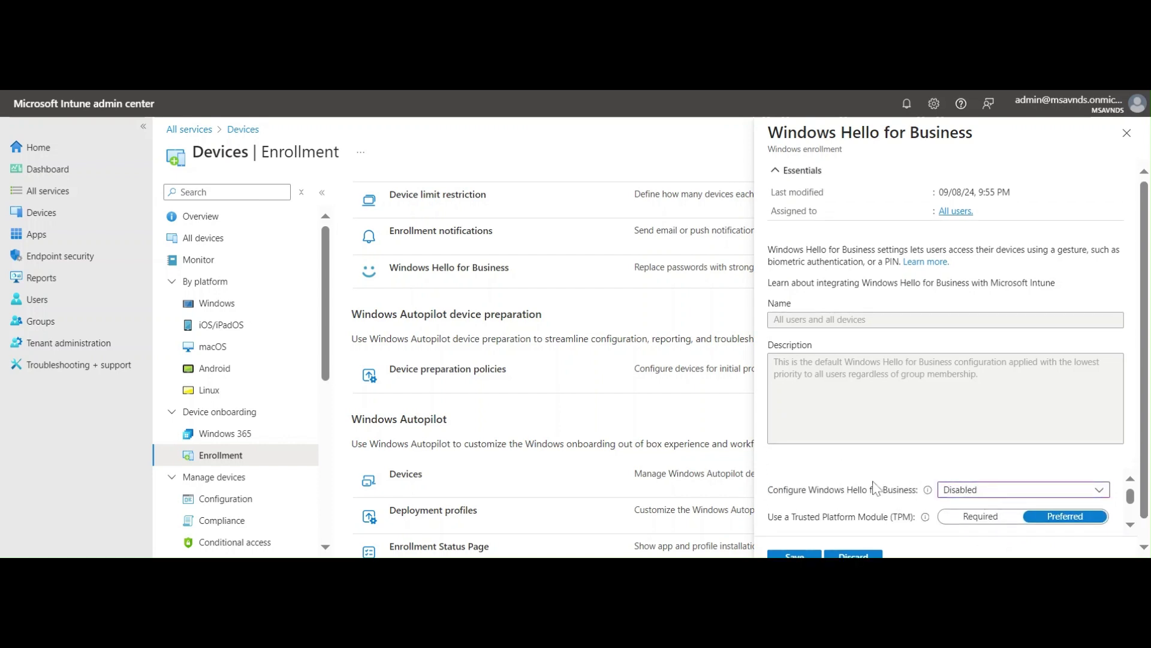
scroll(877, 486, down, 3)
scroll(876, 487, down, 3)
scroll(878, 487, up, 2)
scroll(930, 504, down, 4)
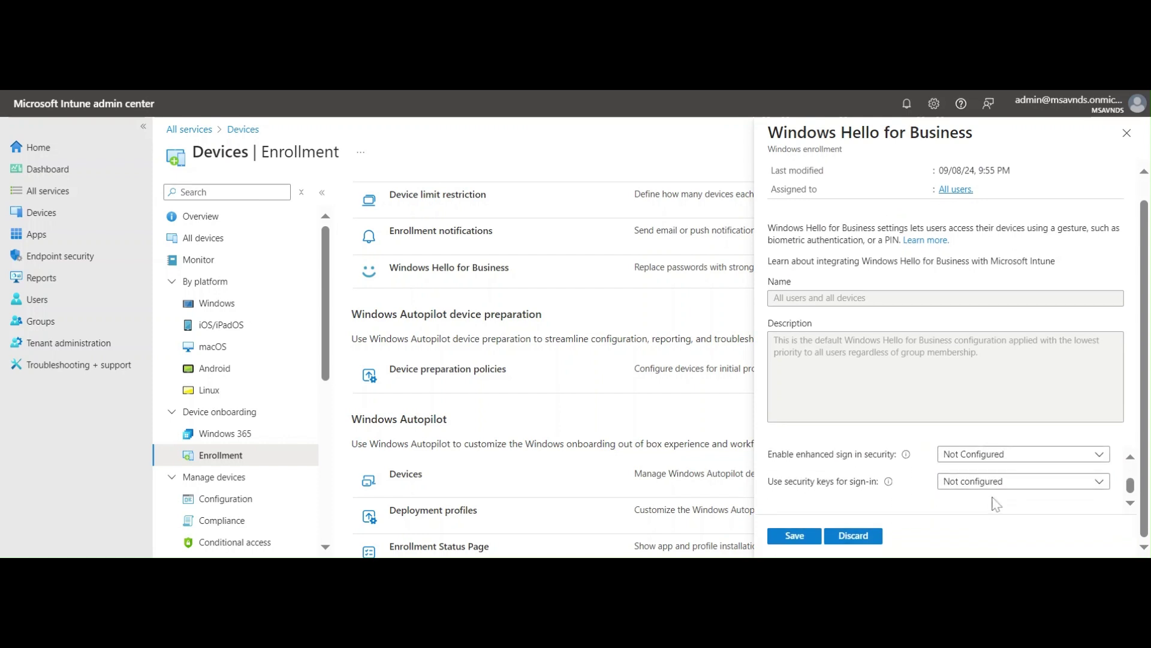
scroll(1003, 479, up, 6)
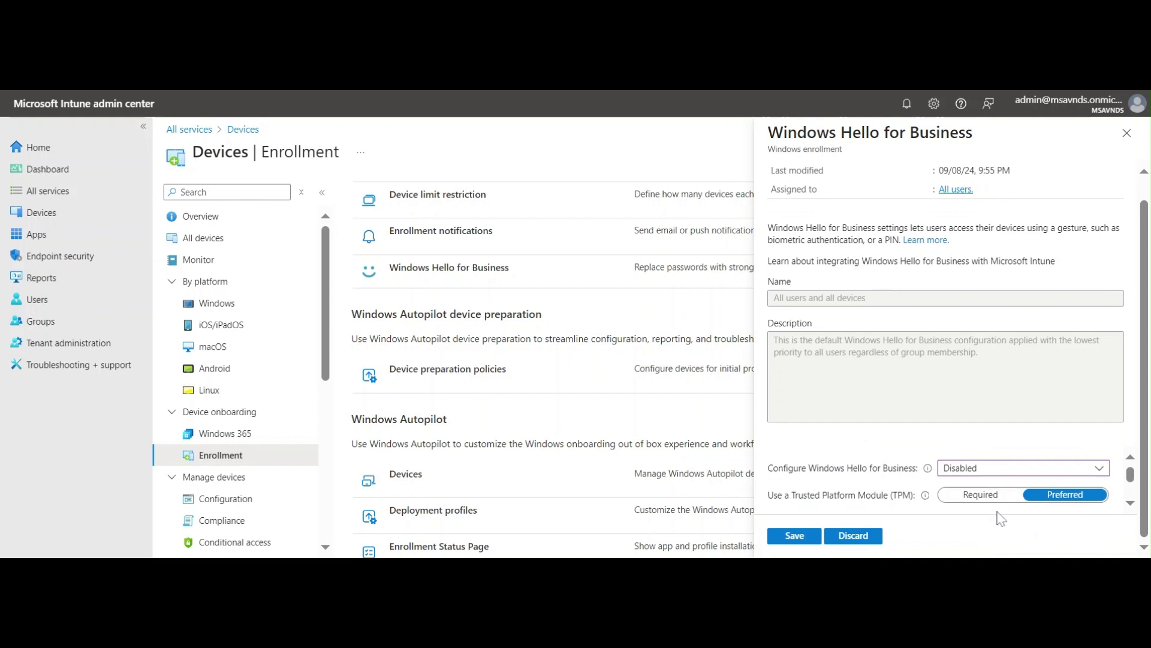
click(984, 470)
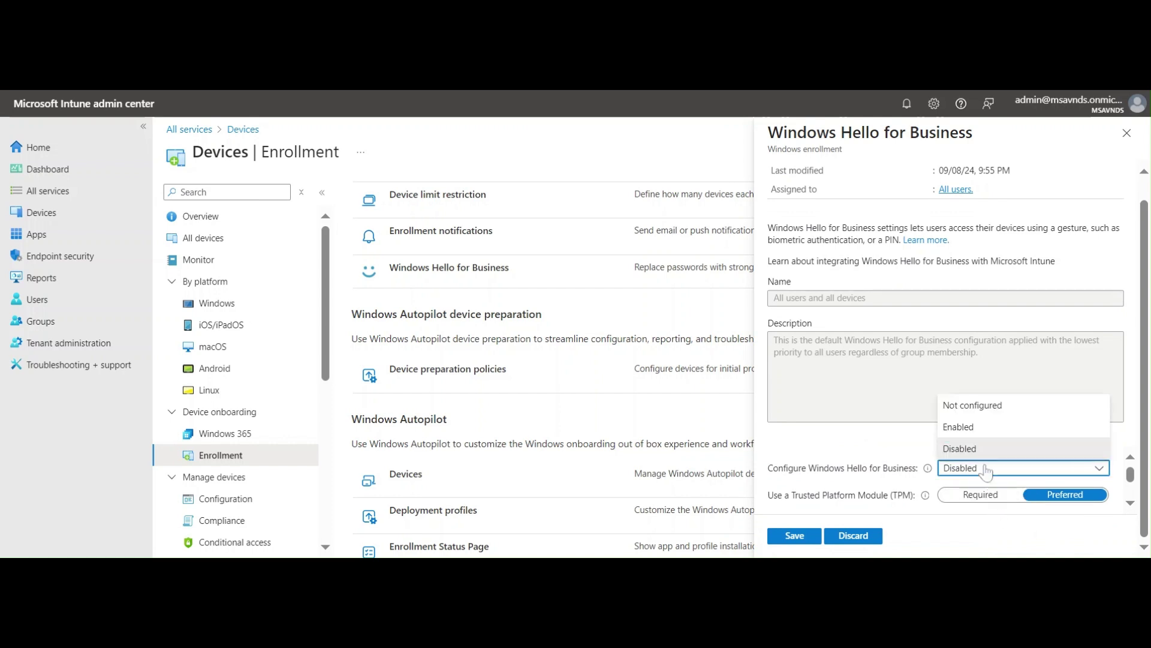
click(1007, 433)
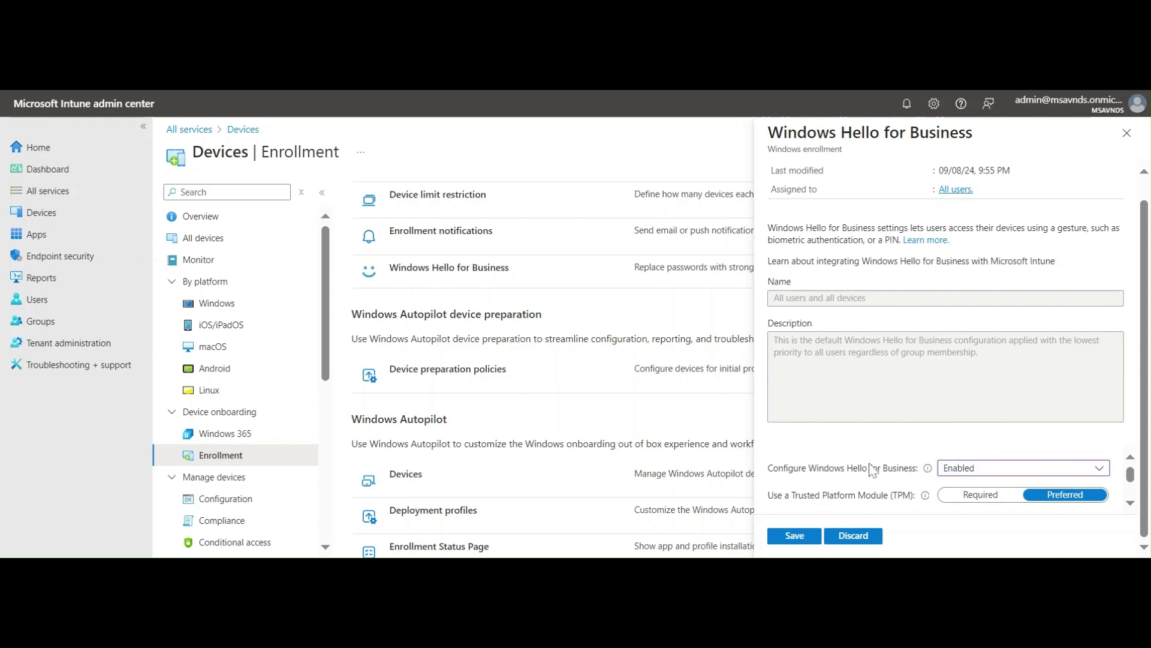
- Set Use a Trusted Platform Module (TPM) to Required, comparing it with the Preferred option
click(1131, 503)
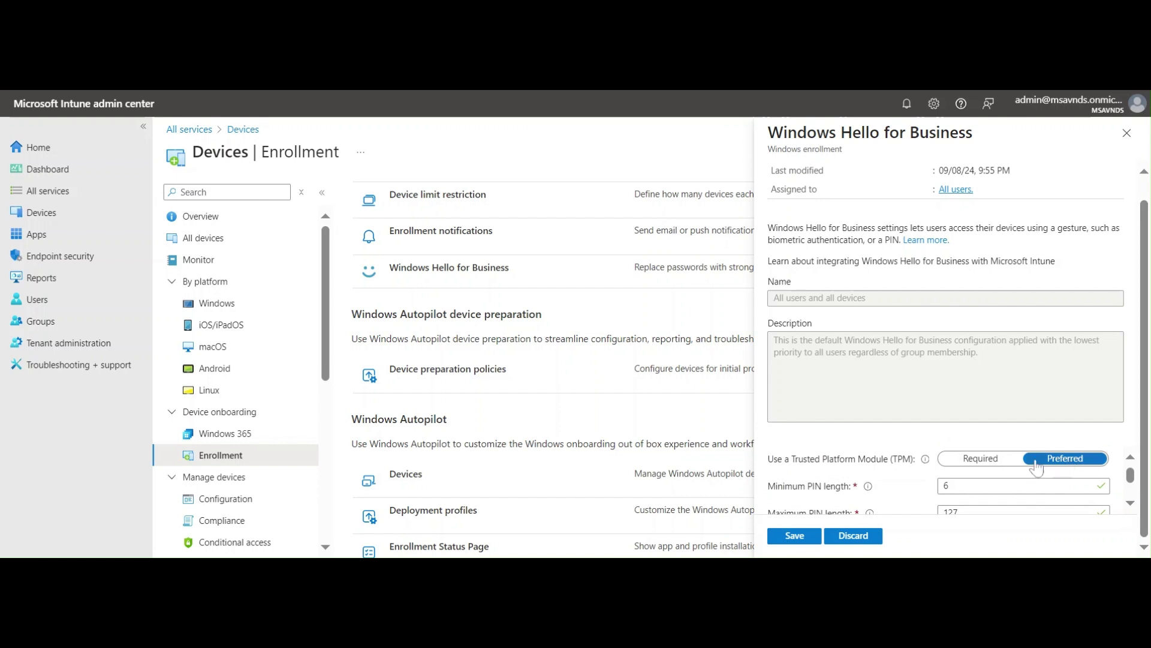
click(980, 459)
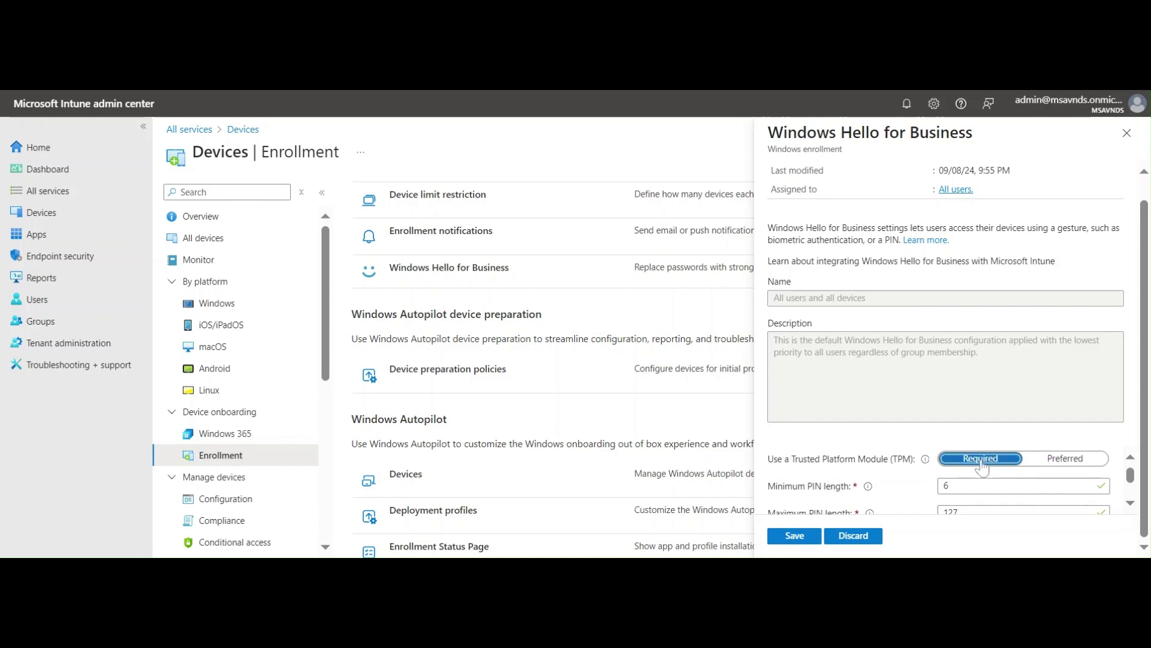
click(1071, 460)
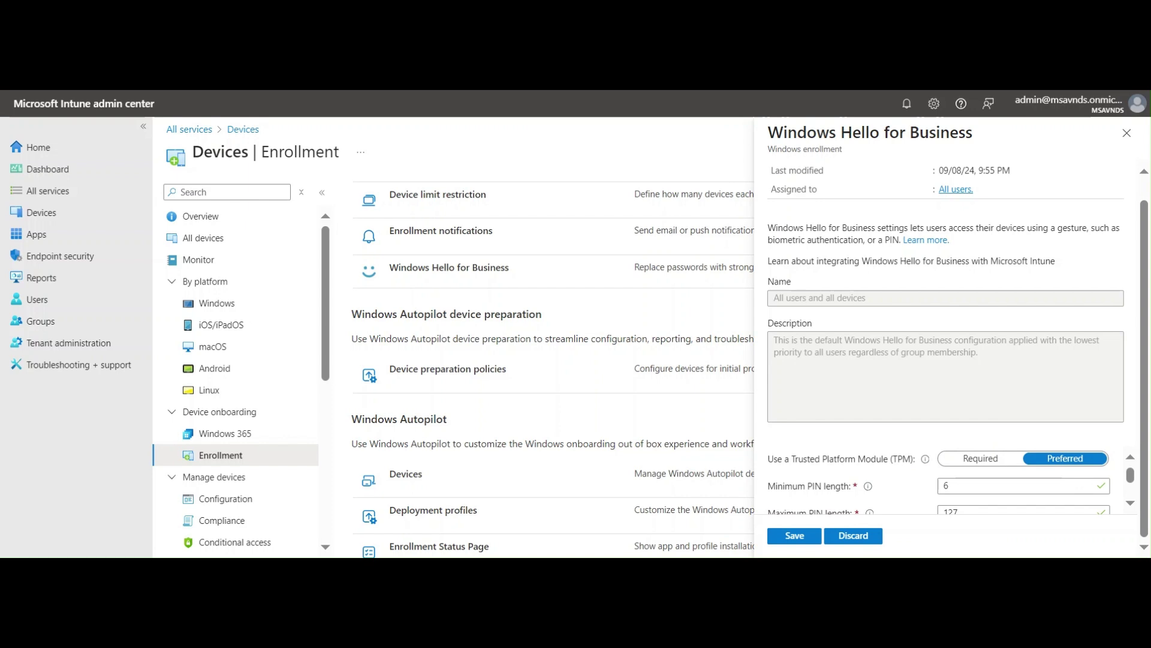
click(960, 466)
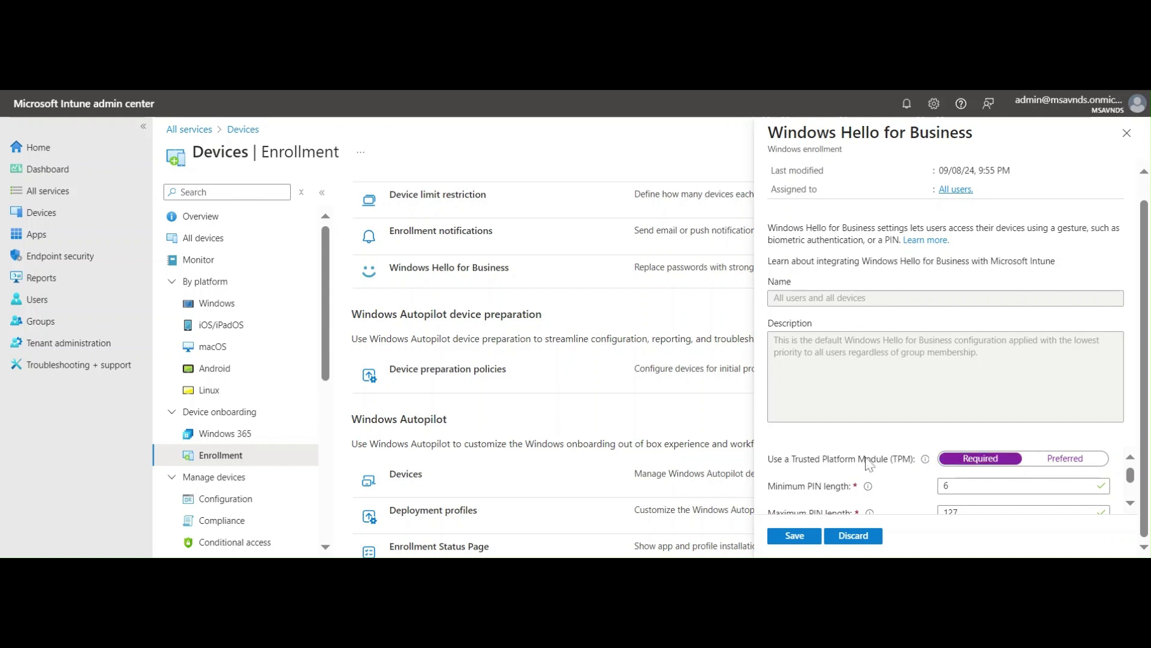
- Check the allowed range for the minimum PIN length and set the minimum PIN length to 8
scroll(870, 464, down, 3)
click(1132, 458)
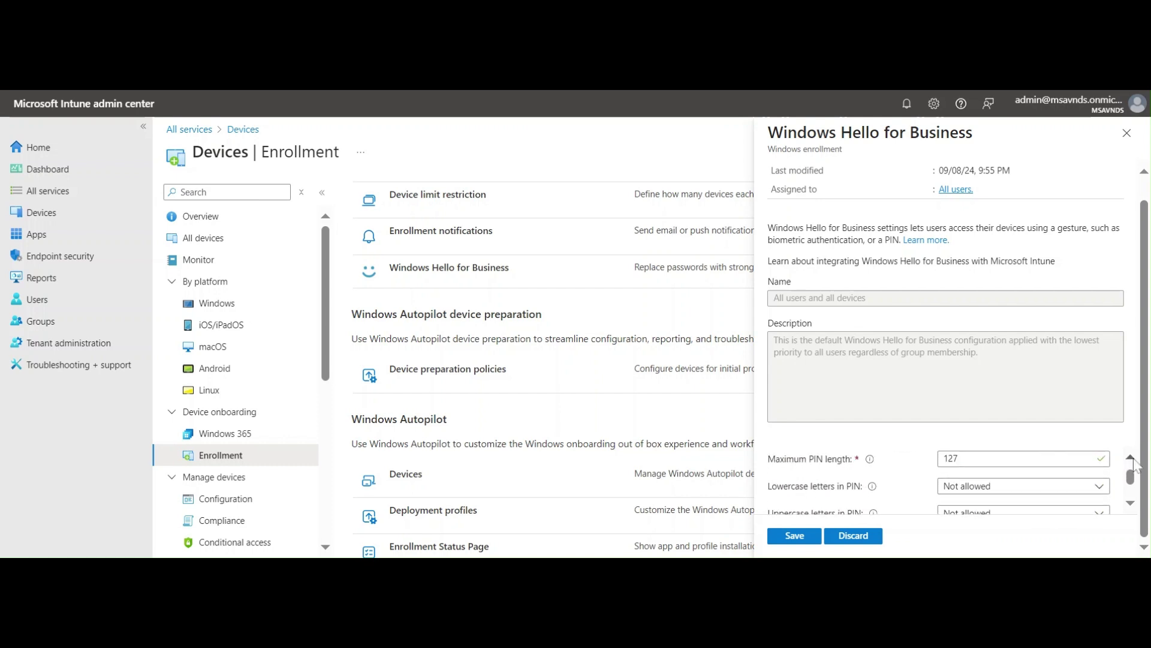
click(1132, 458)
click(1131, 459)
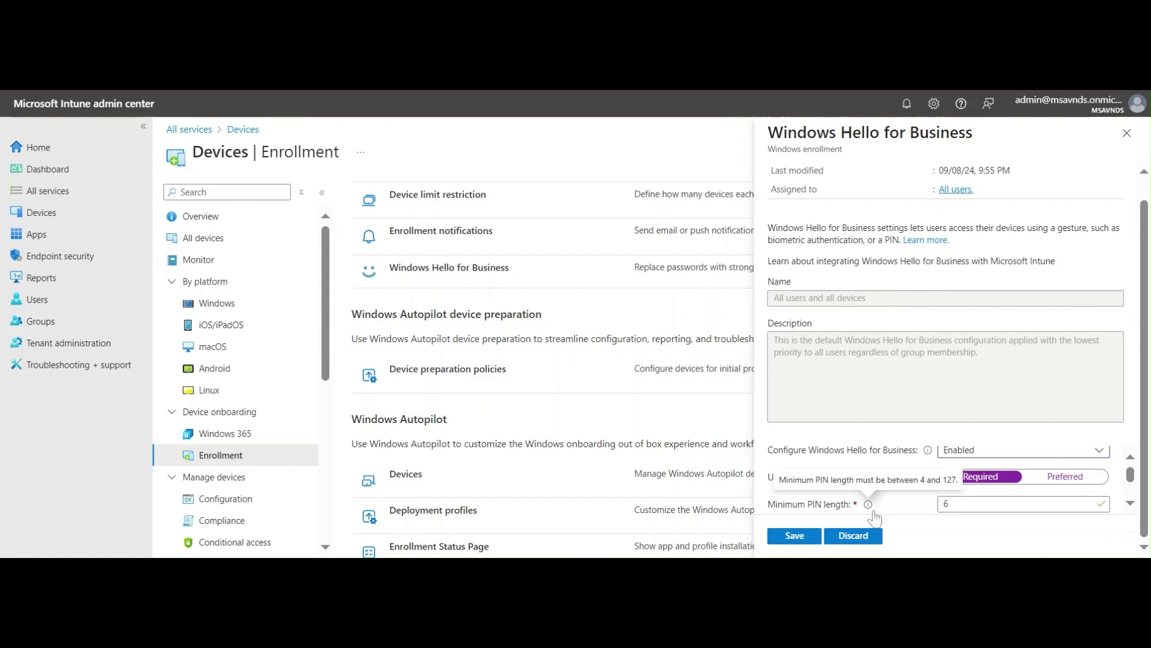
click(1130, 504)
click(1130, 505)
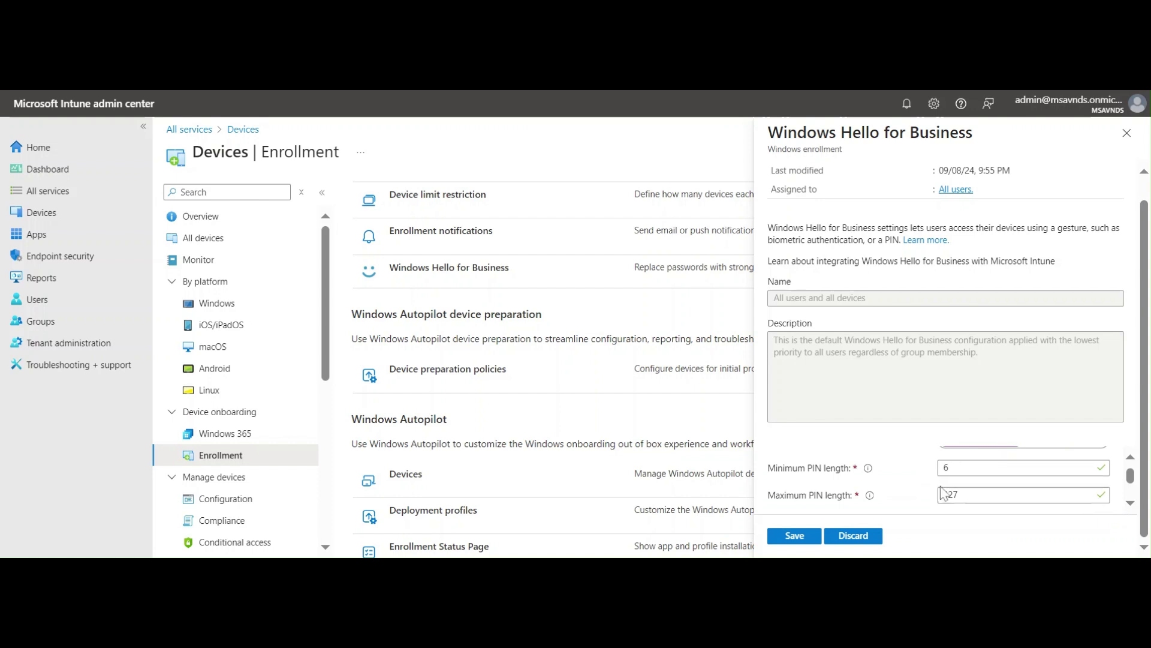
key(Tab)
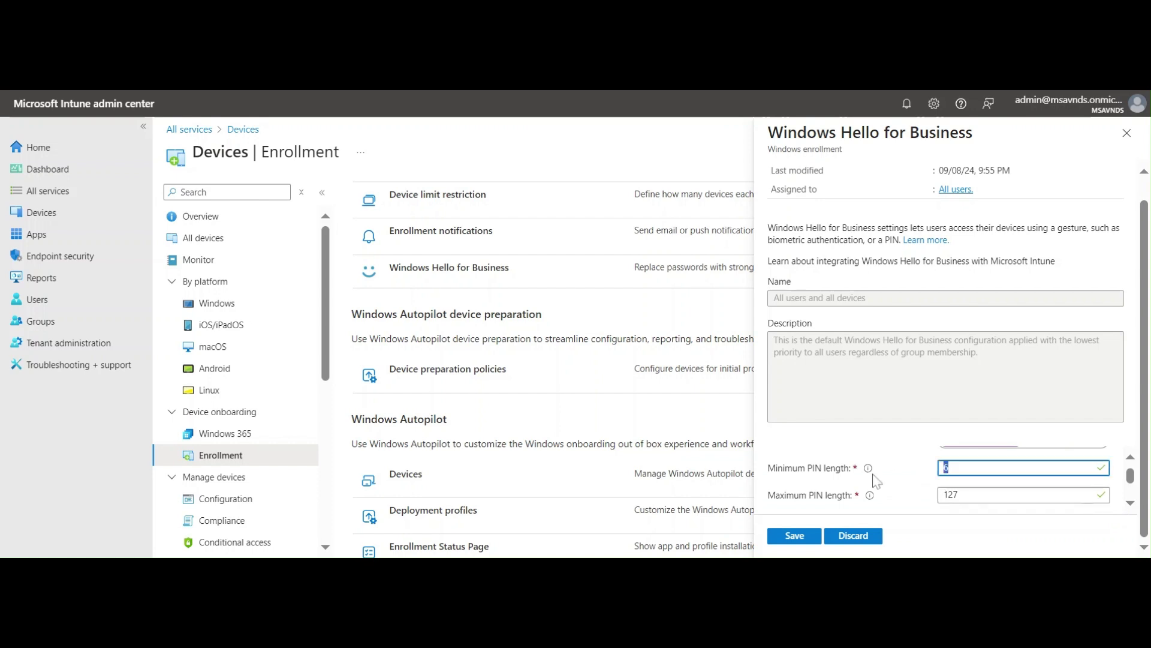
text(4)
key(BackSpace)
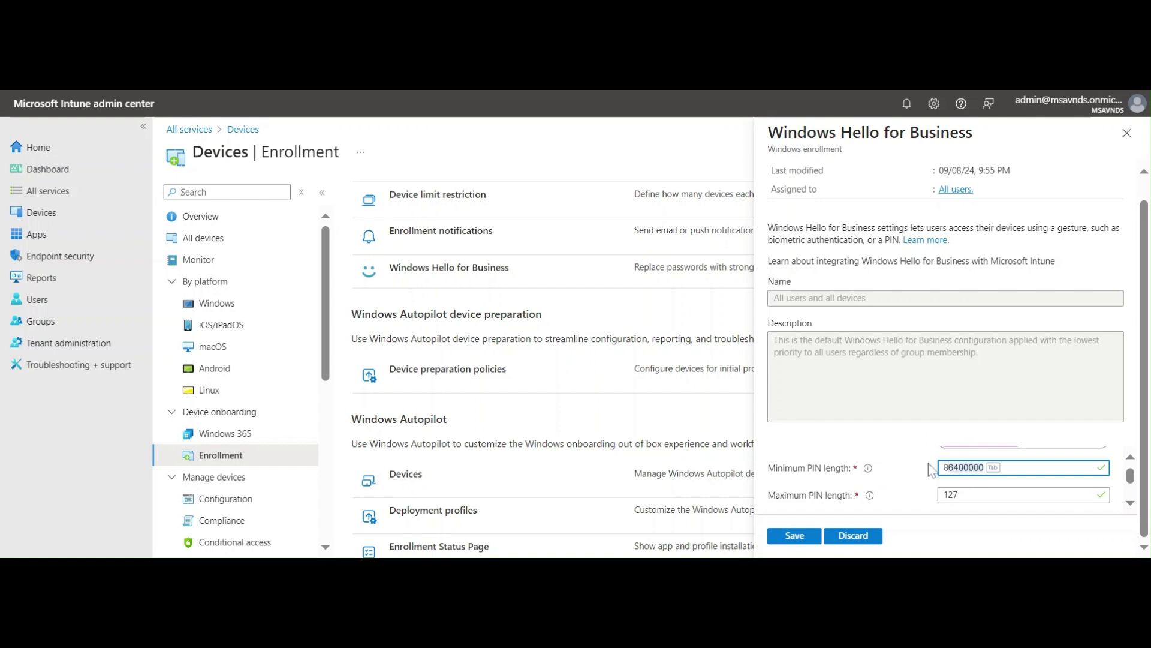
text(8)
click(877, 450)
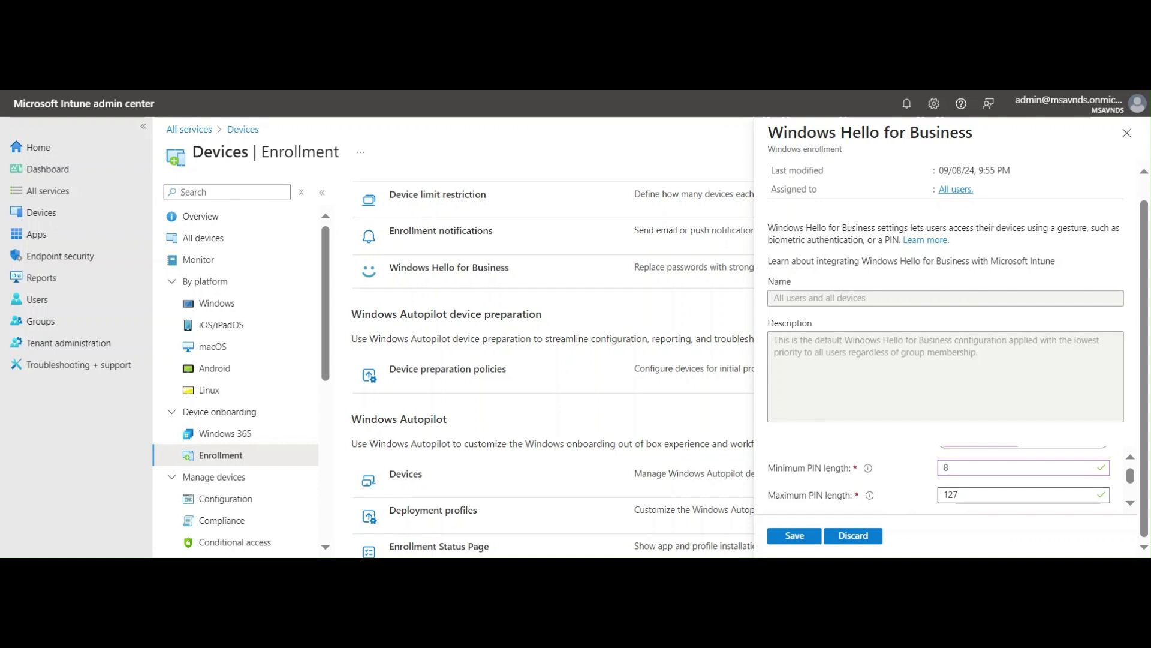
- Set lowercase letters, uppercase letters and special characters in the PIN to Allowed
click(1128, 506)
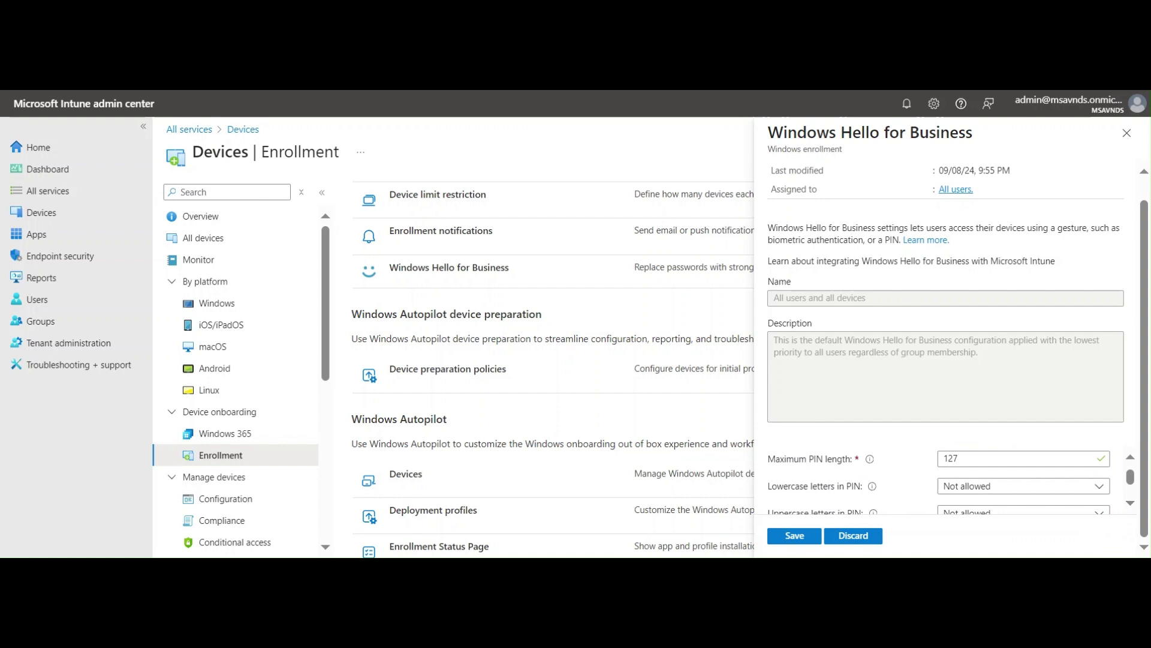
click(1131, 503)
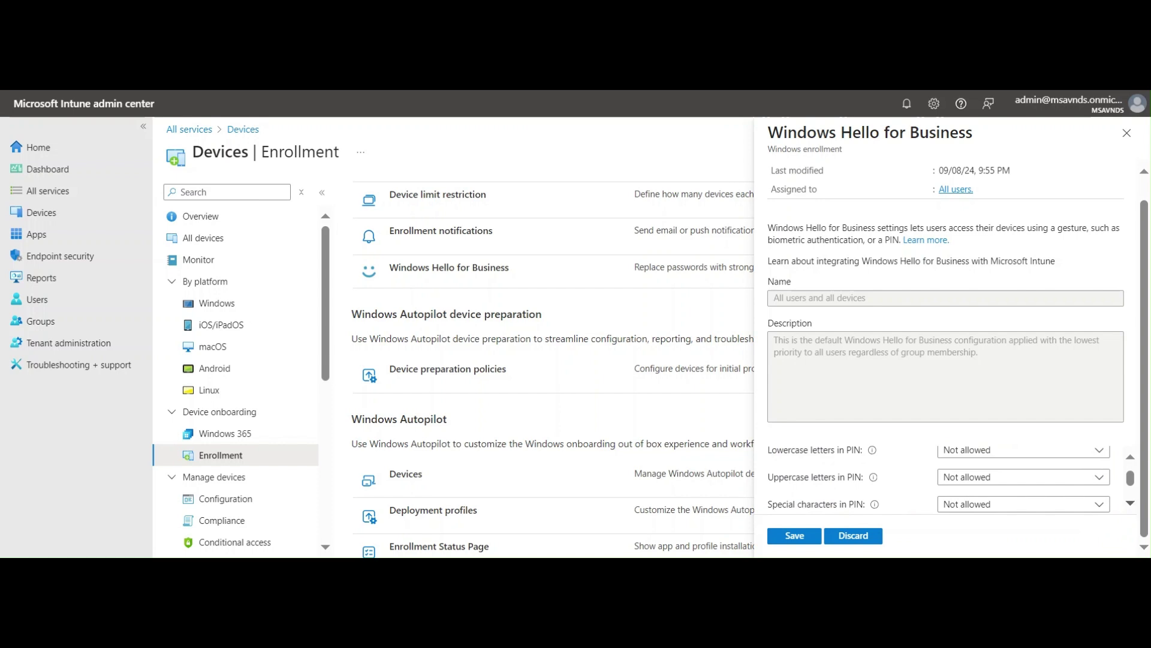
click(1131, 503)
scroll(1131, 471, up, 1)
click(1052, 454)
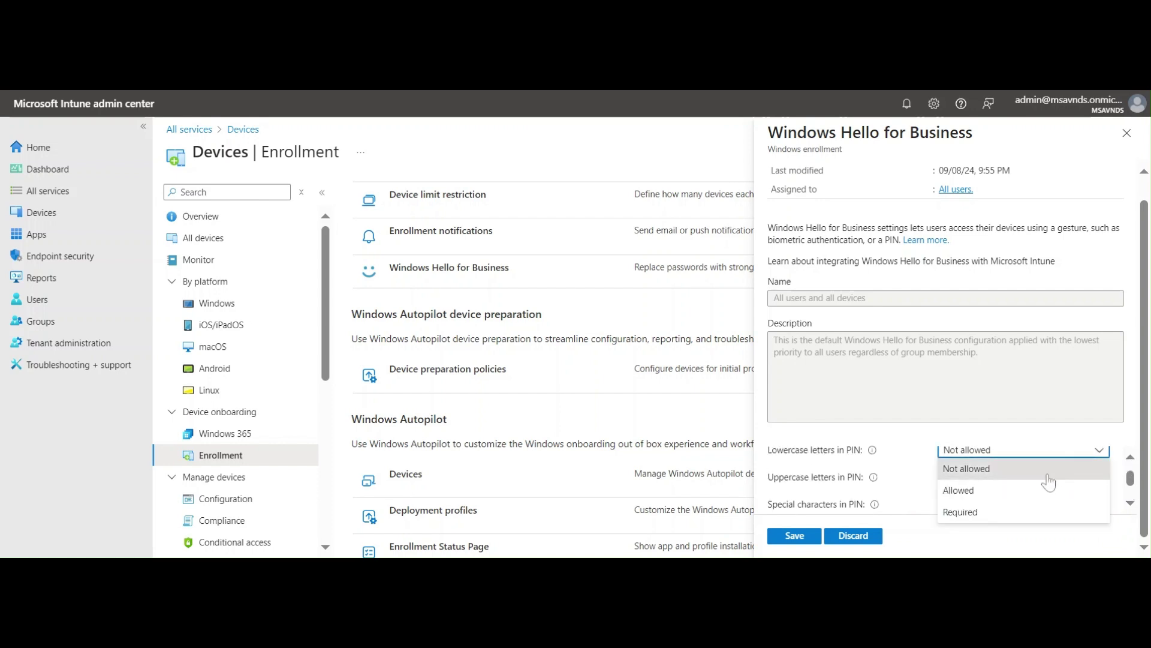
click(1020, 488)
click(1011, 491)
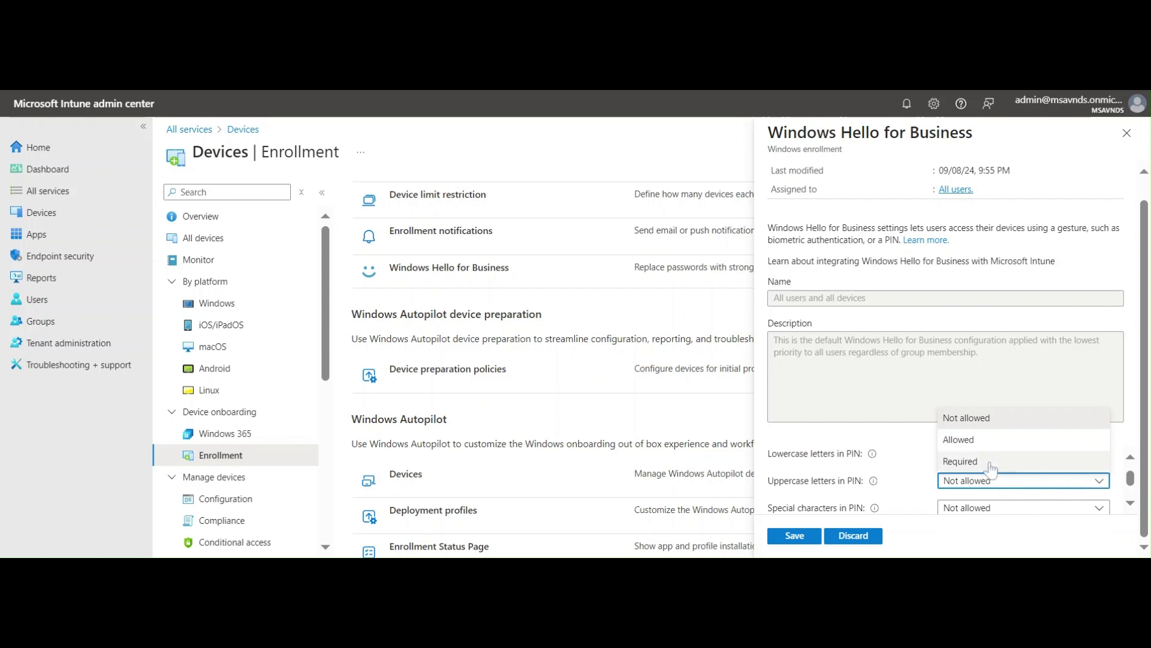
click(989, 451)
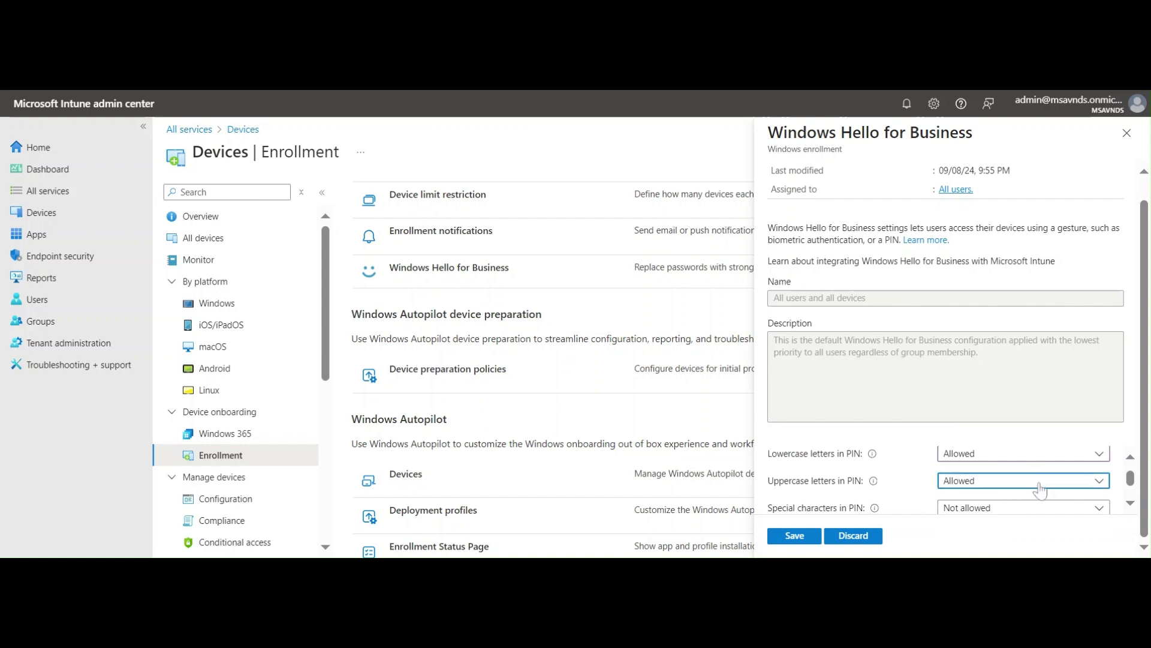
click(1021, 510)
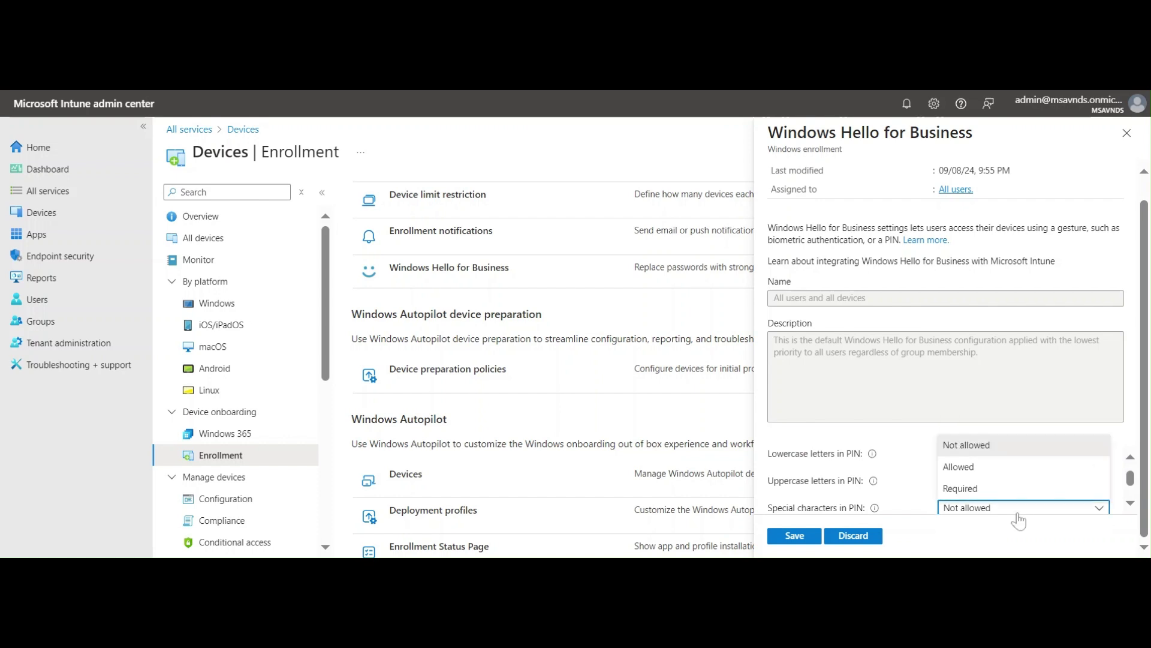
click(1008, 467)
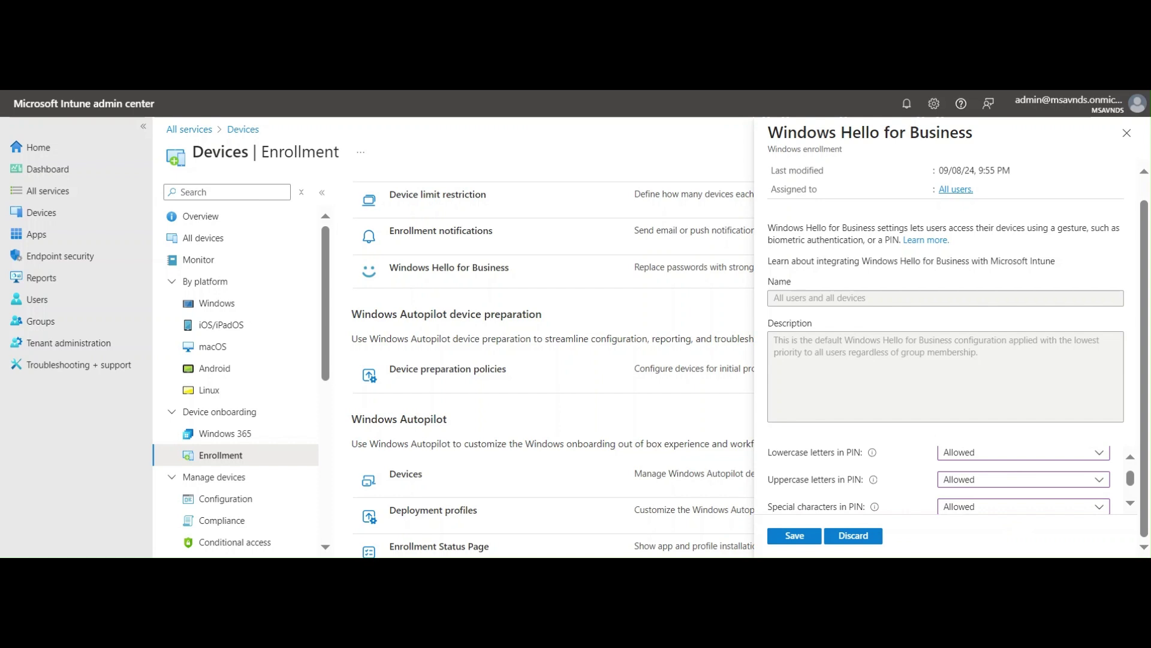
- Try the Required option for uppercase letters in the PIN and restore Allowed
click(1017, 482)
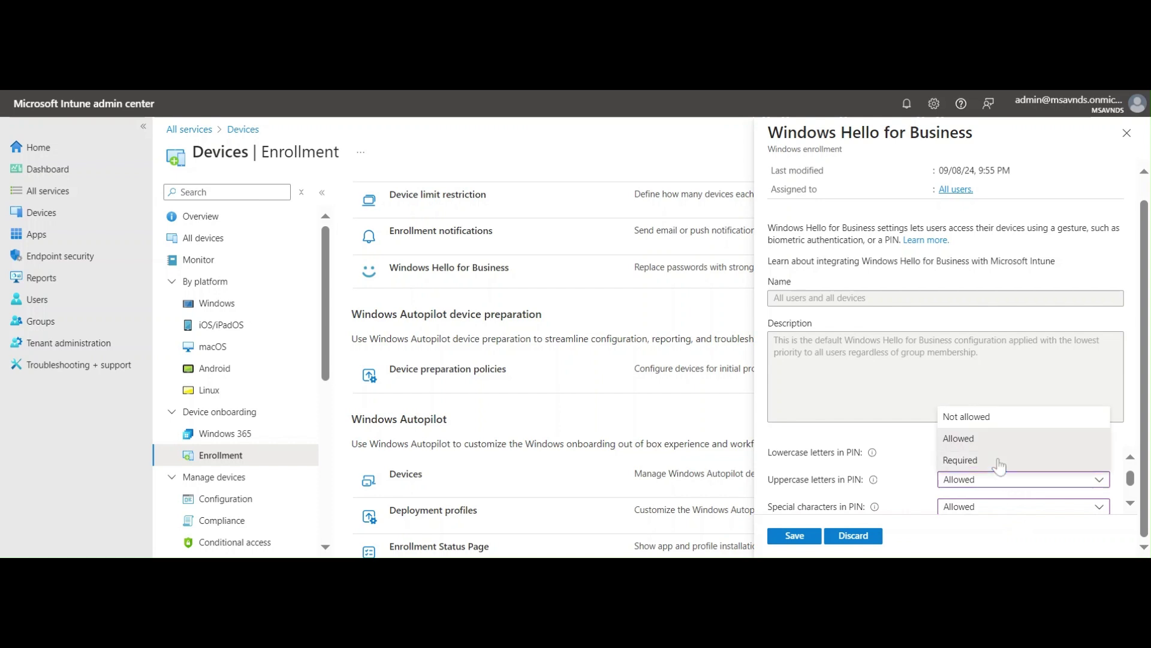
click(999, 465)
click(986, 486)
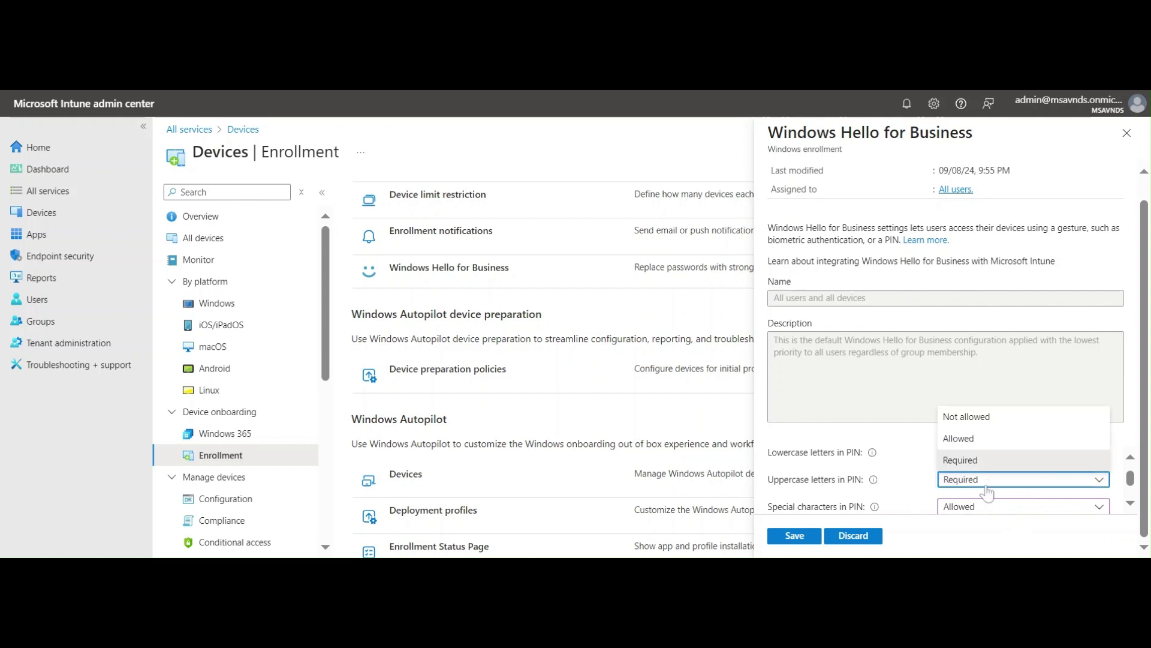
click(978, 438)
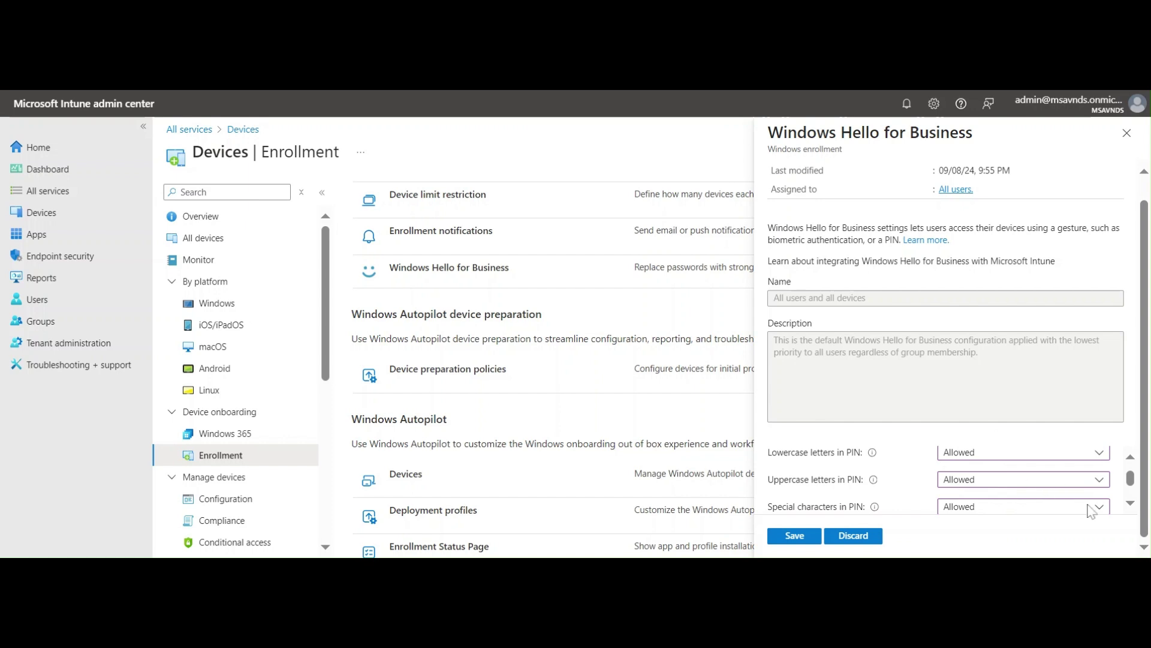
- Examine the full range of PIN expiration values in days, leaving the setting at Never
scroll(1133, 509, down, 1)
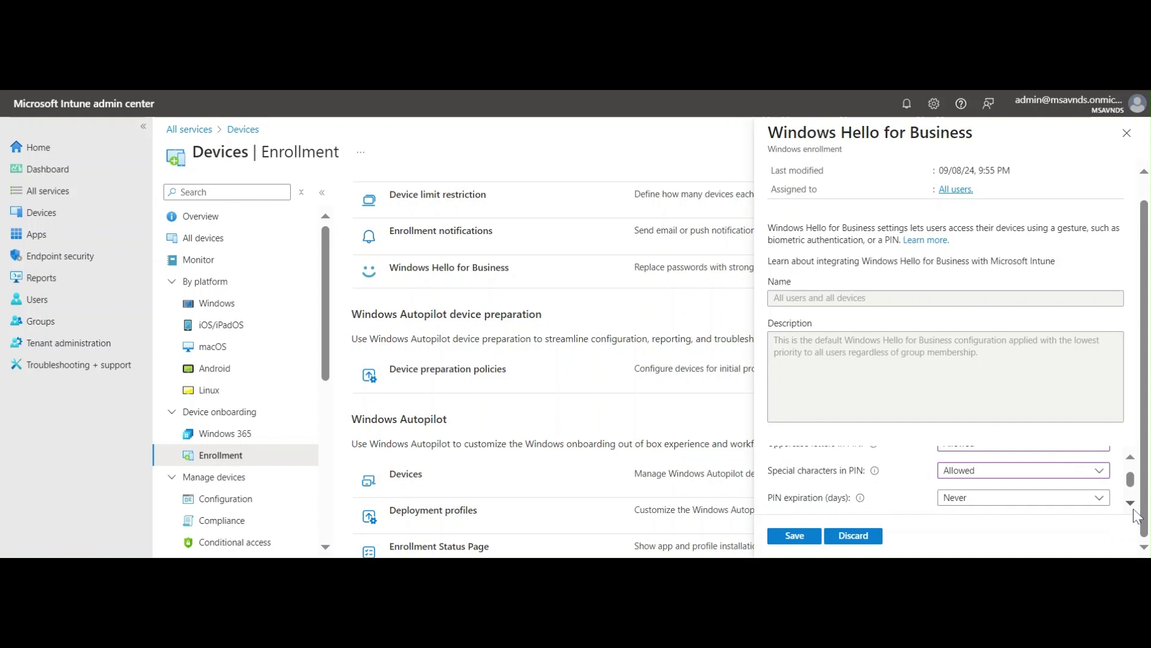
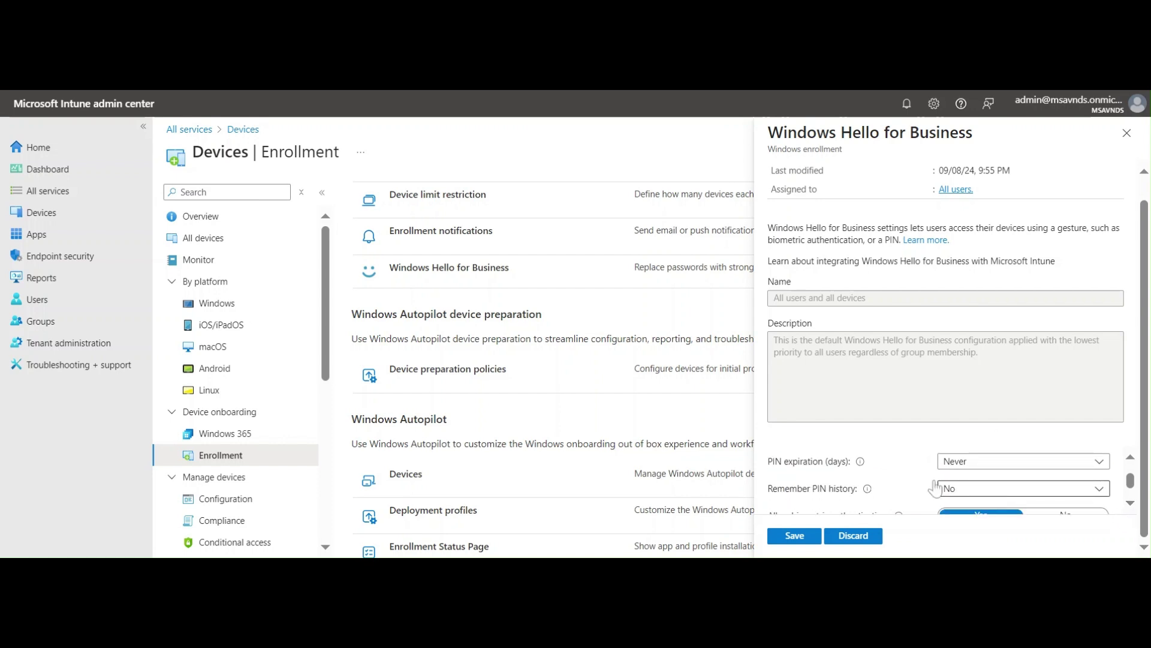
click(972, 465)
scroll(1019, 311, down, 4)
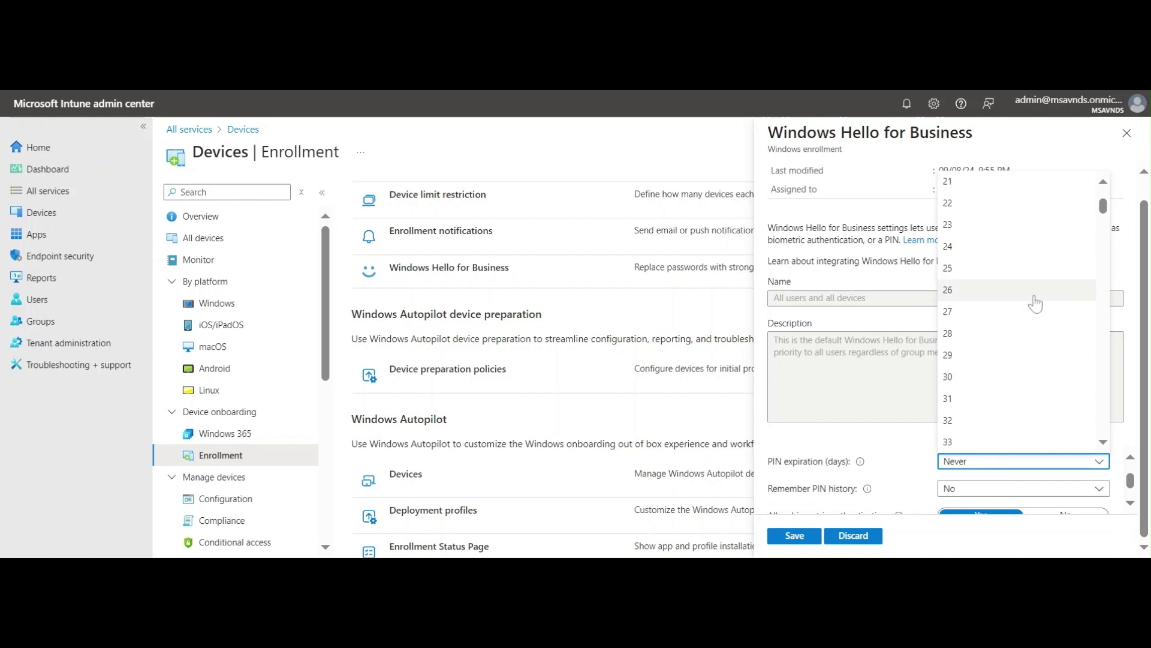
drag(1103, 213, 1111, 461)
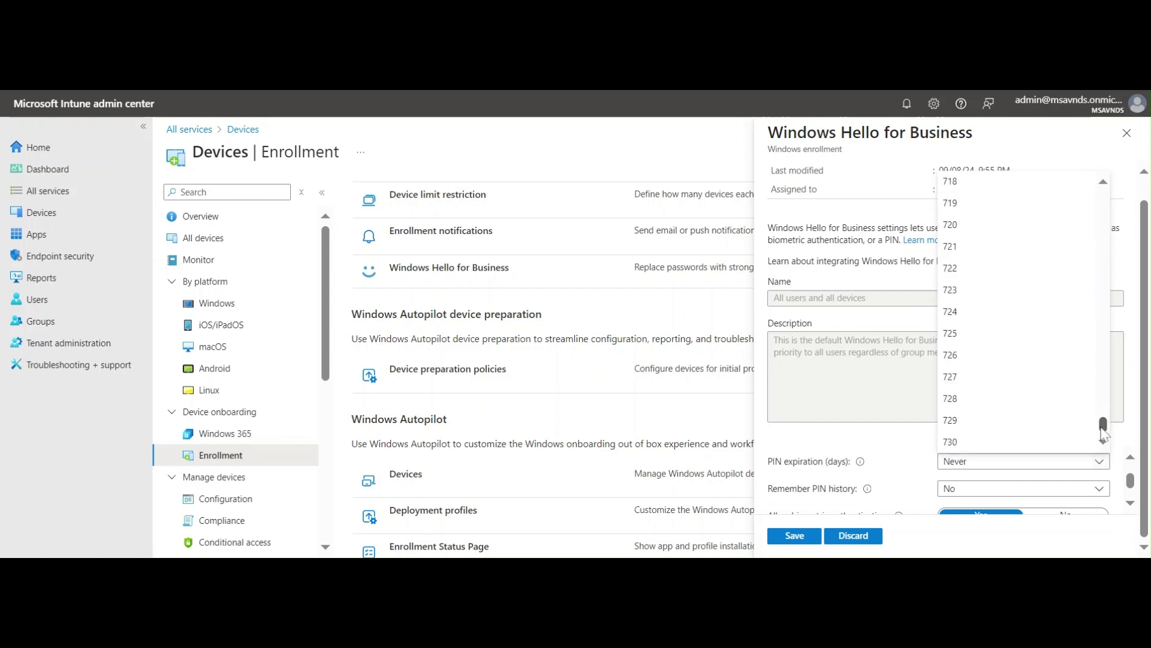
drag(1103, 433, 1104, 200)
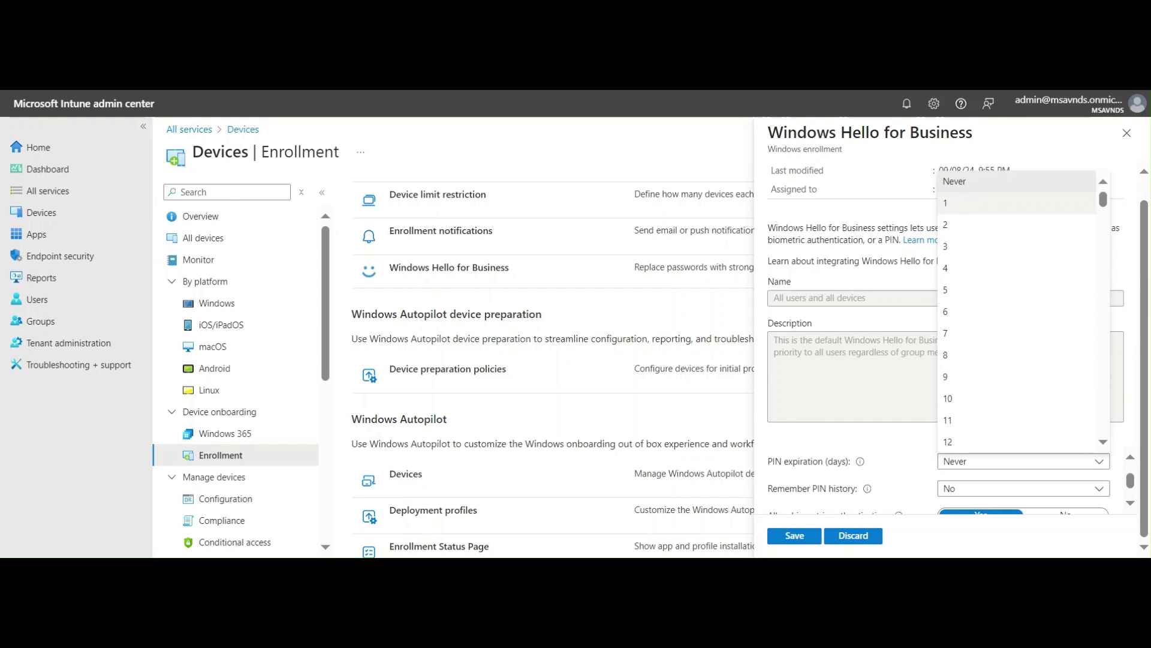
click(983, 187)
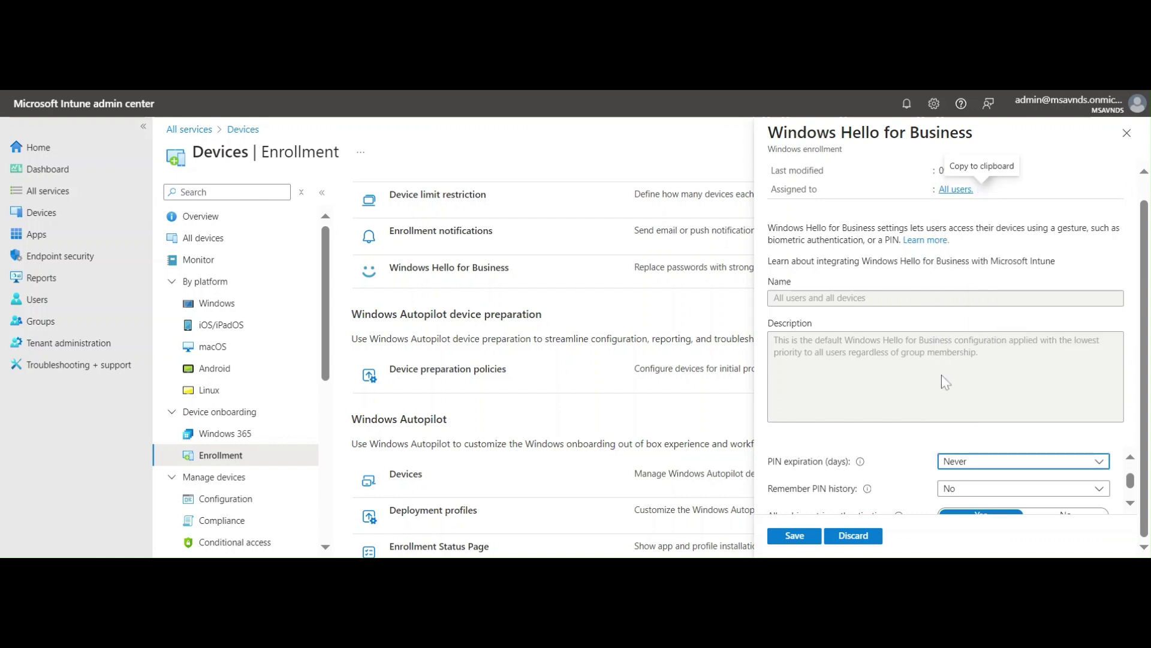
click(908, 467)
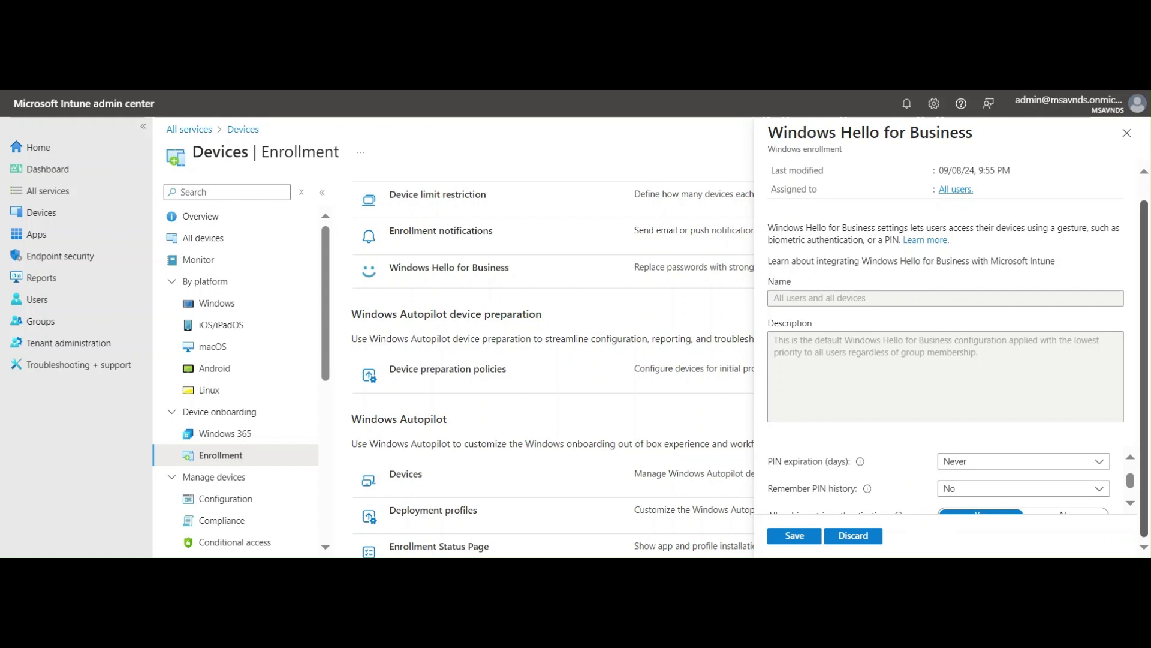
- Set the PIN expiration to 55 days
click(1130, 457)
click(1130, 458)
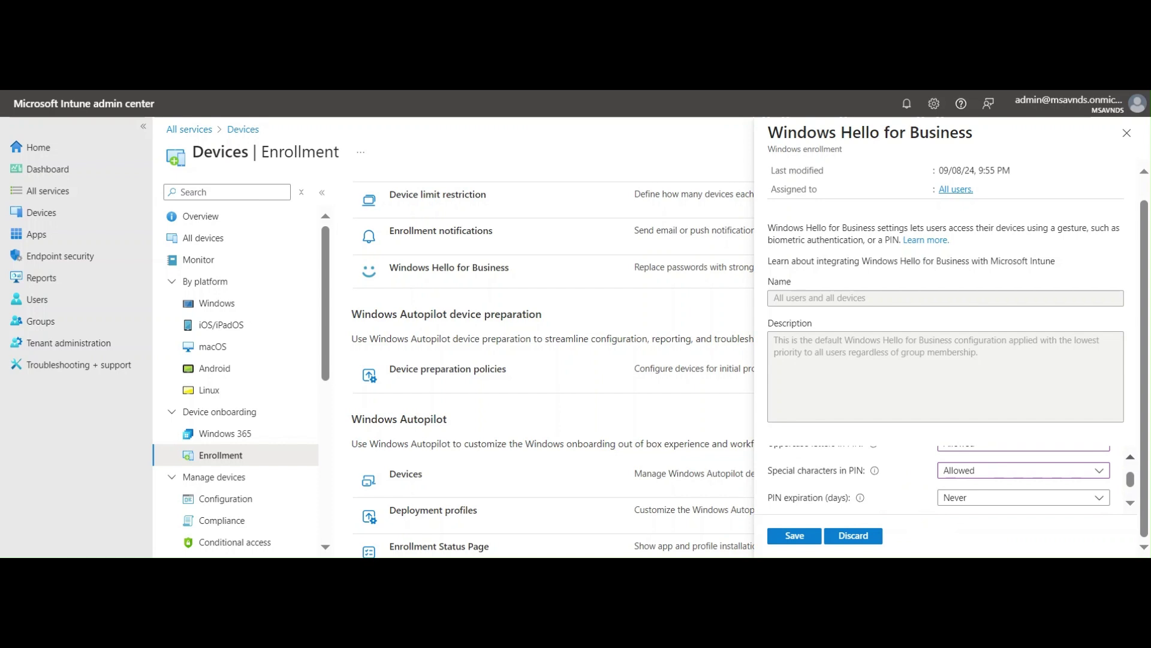
click(971, 497)
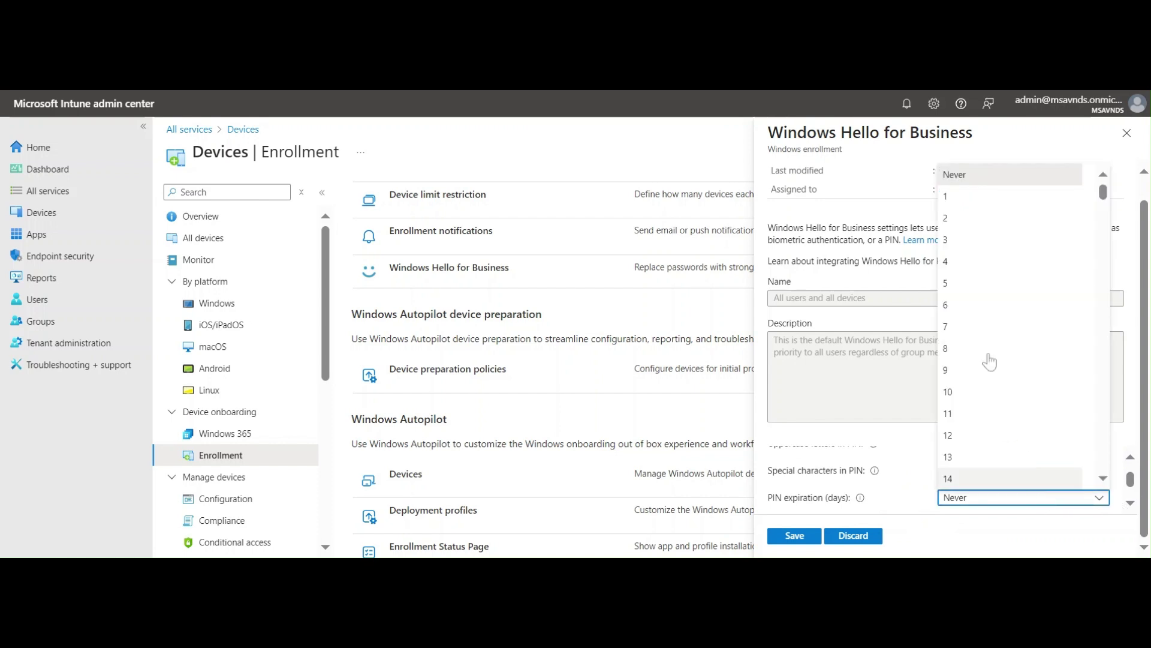
scroll(1007, 312, down, 10)
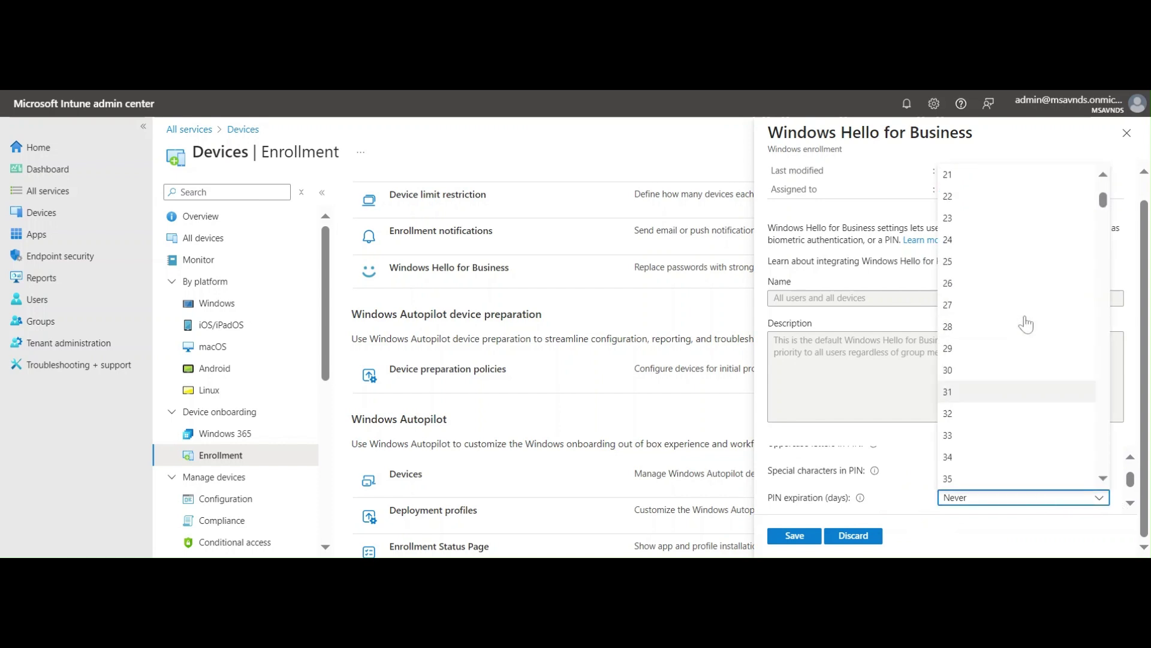
scroll(1015, 424, down, 5)
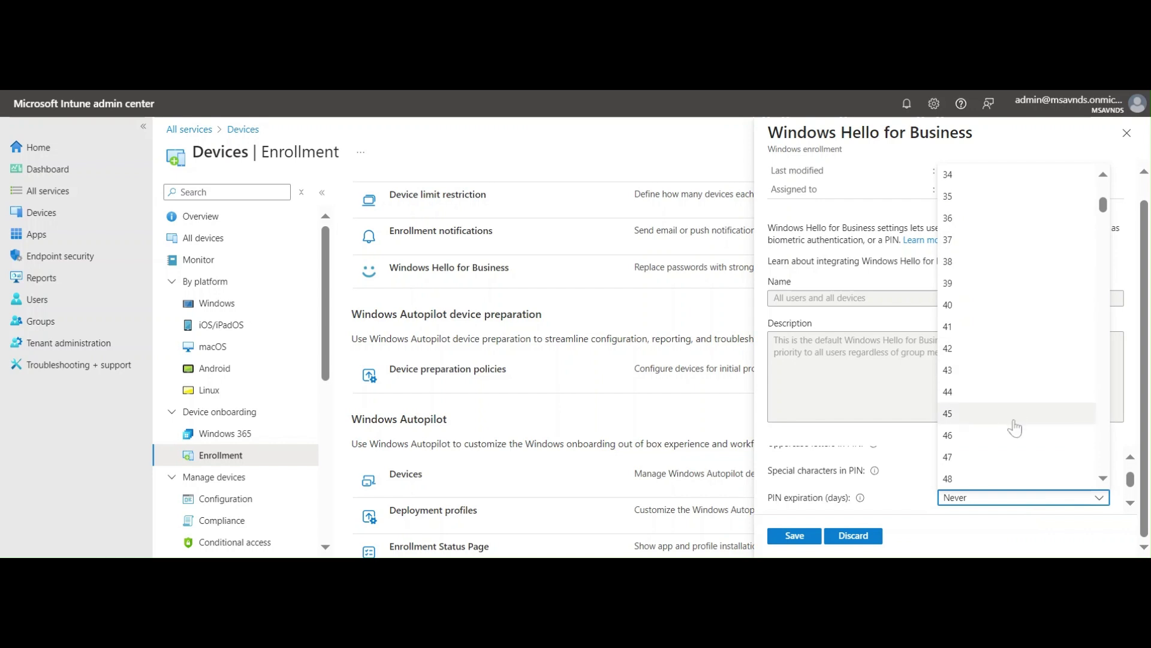
click(1012, 436)
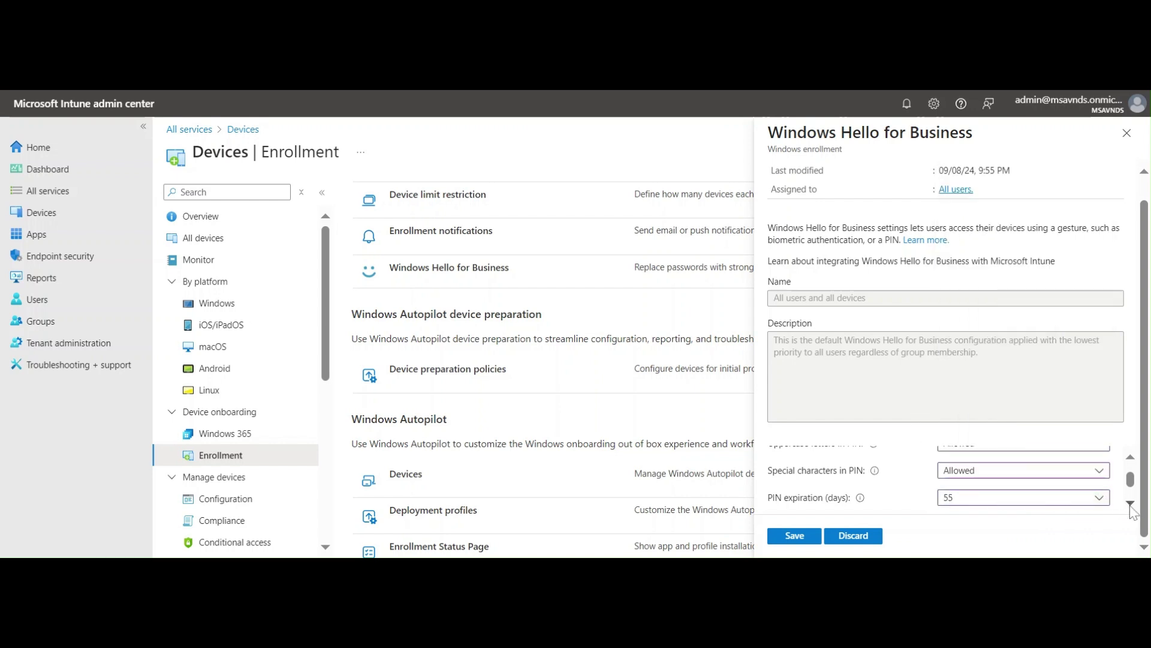
- Set Remember PIN history to 50, the highest value offered
scroll(1129, 511, down, 1)
scroll(1133, 517, down, 1)
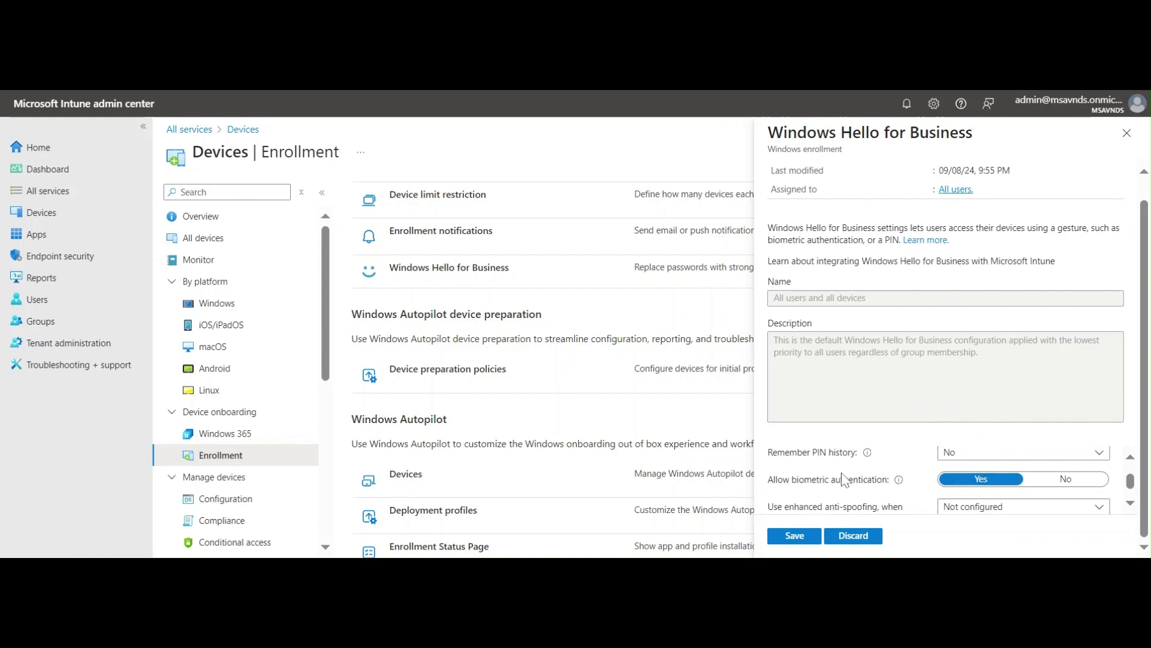
click(971, 455)
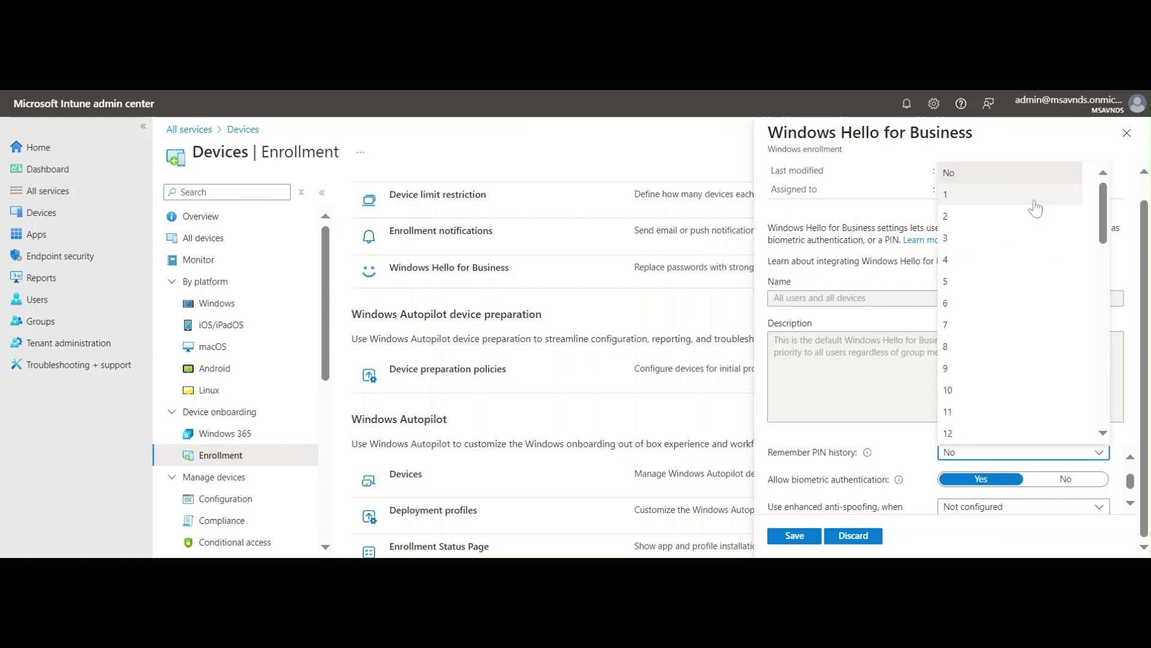
drag(1104, 217, 1107, 407)
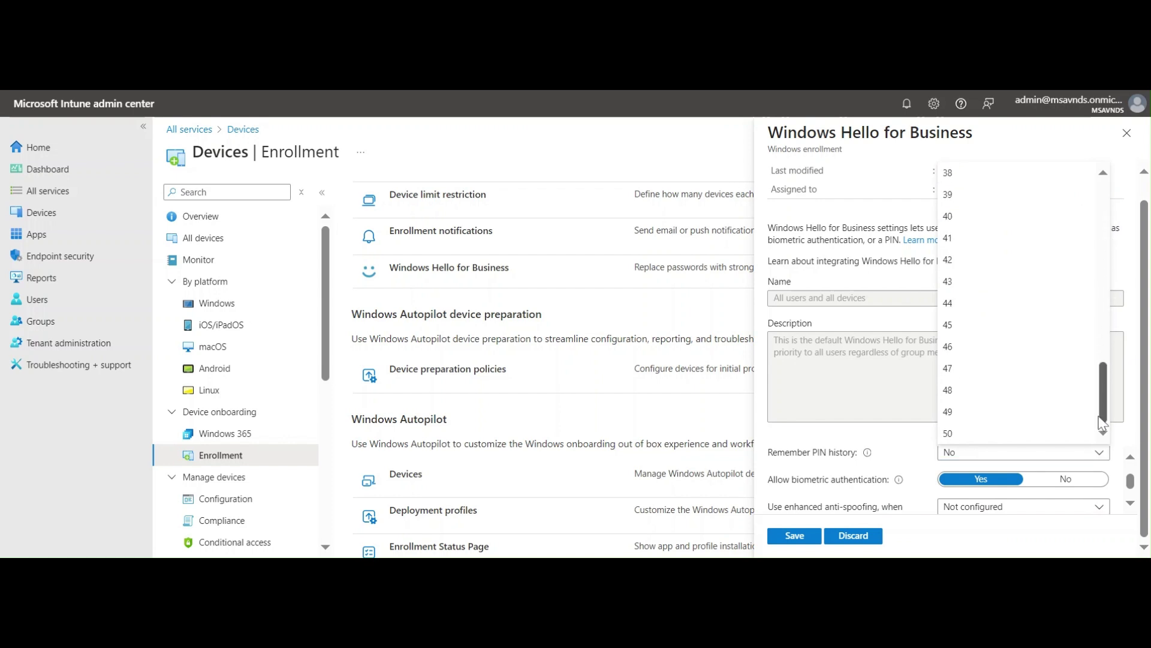
click(1001, 433)
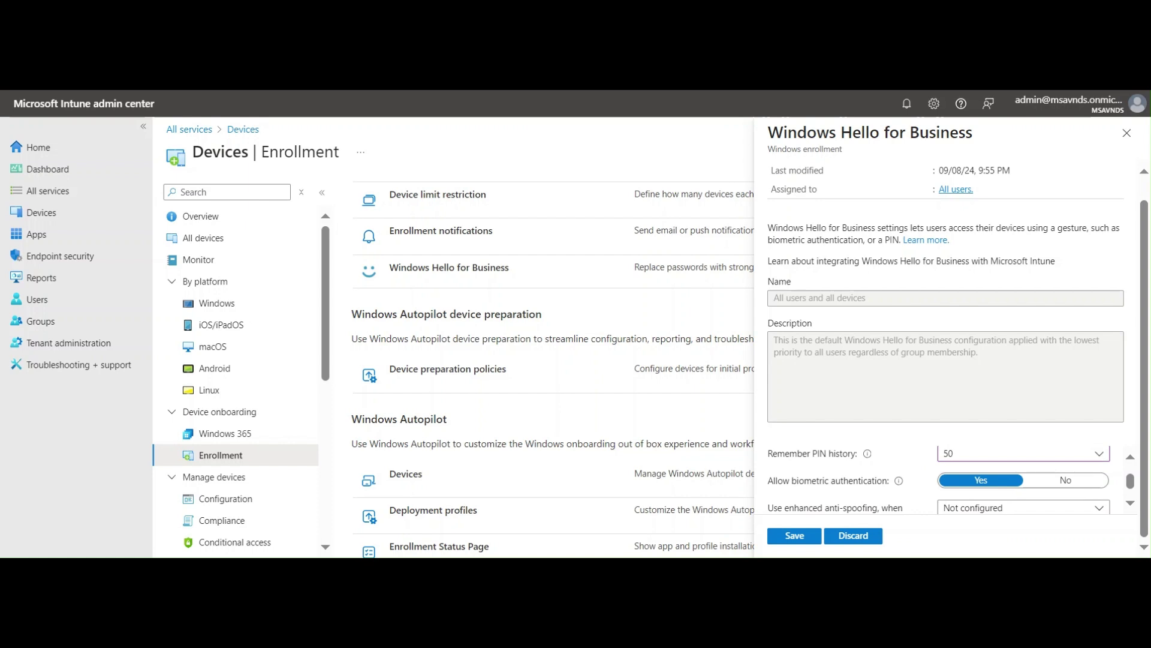
- Try the No option for Allow biometric authentication and restore Yes
scroll(959, 474, down, 2)
scroll(959, 474, up, 4)
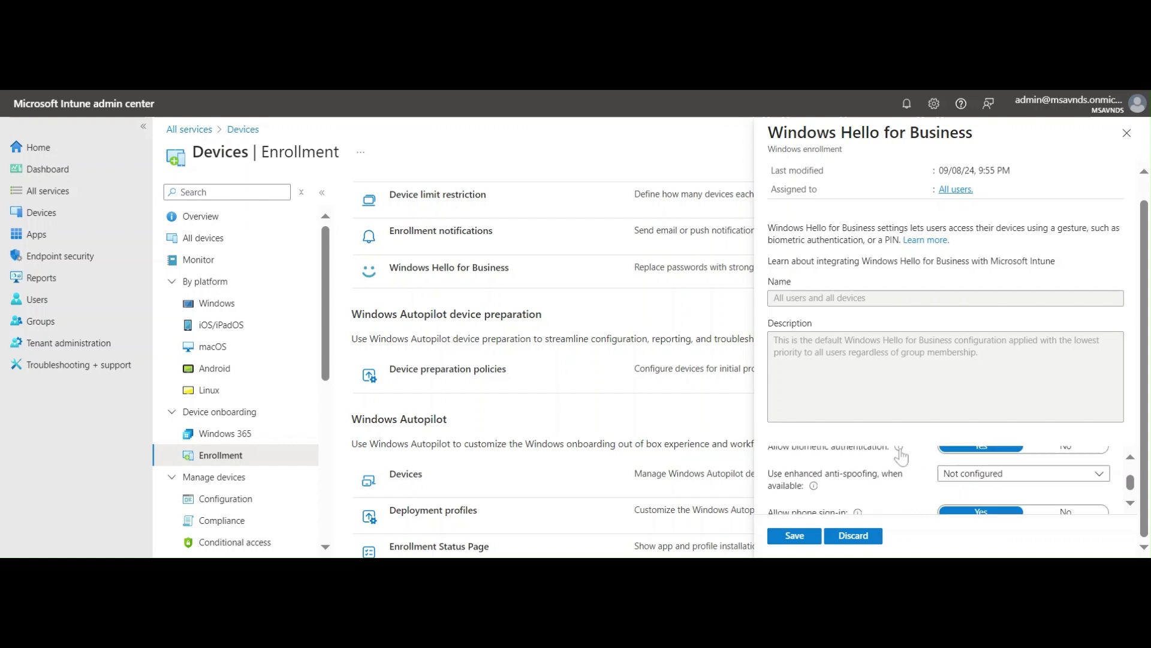
scroll(1131, 510, down, 3)
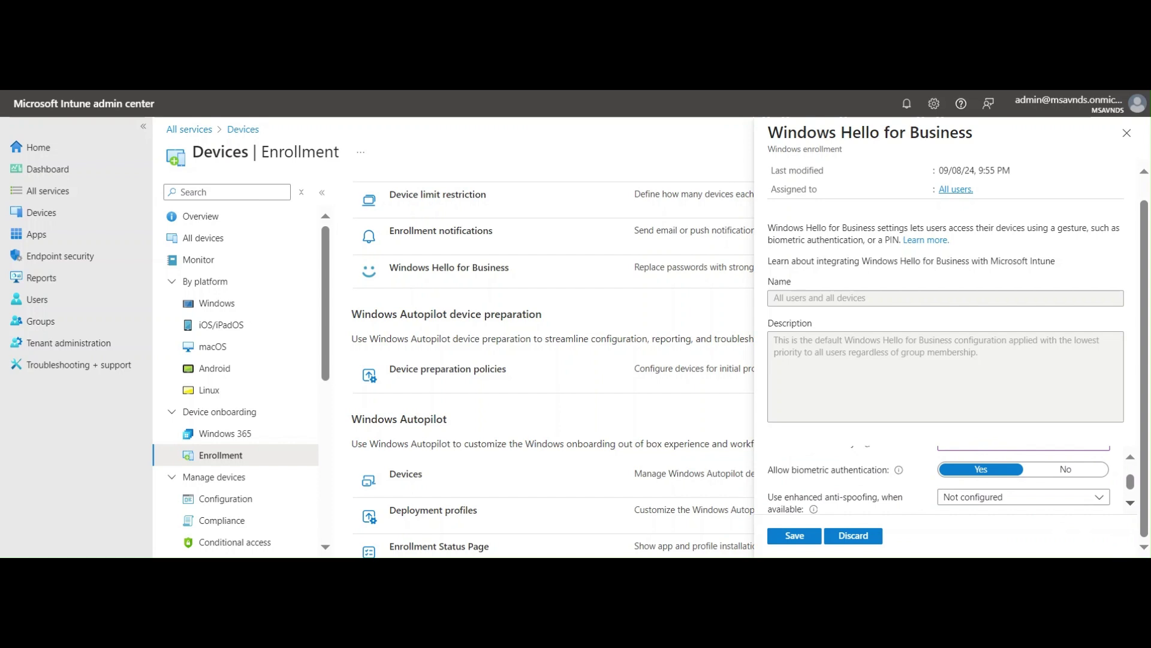
click(1066, 469)
click(944, 474)
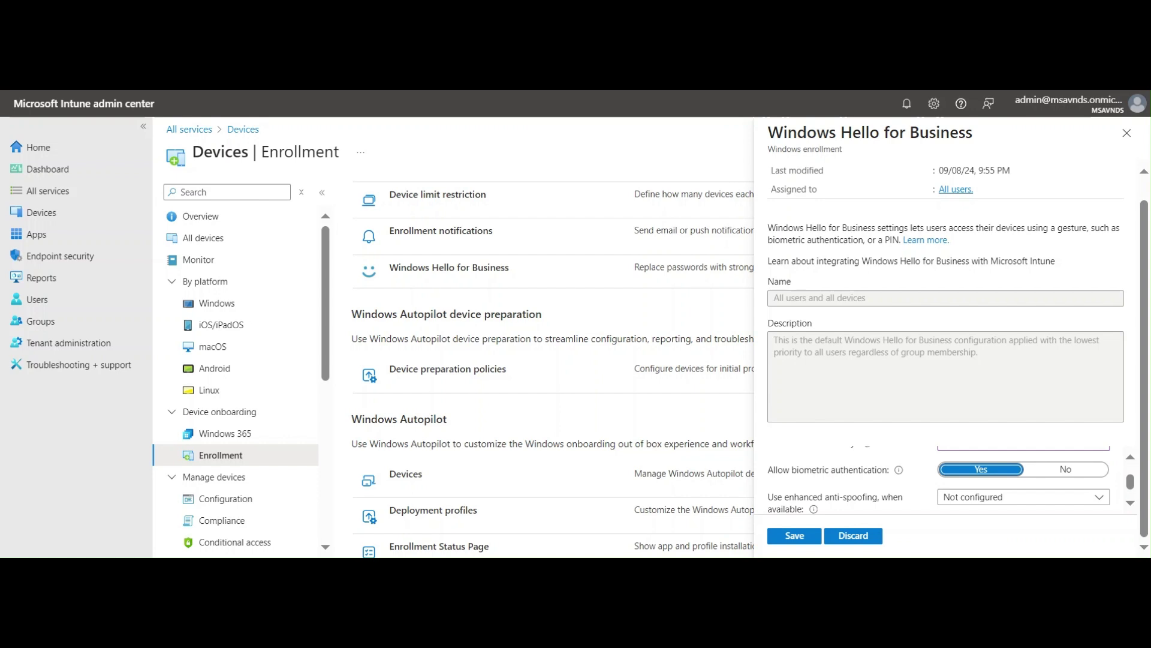
click(846, 467)
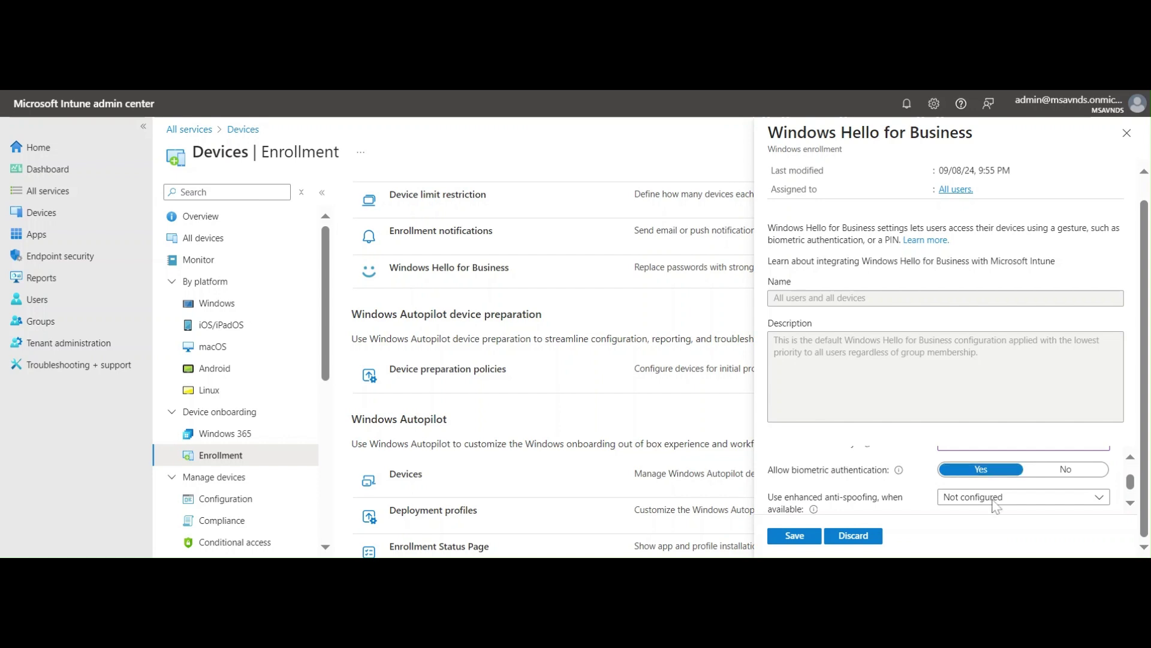
- Set Use enhanced anti-spoofing, when available, to Yes
click(1130, 504)
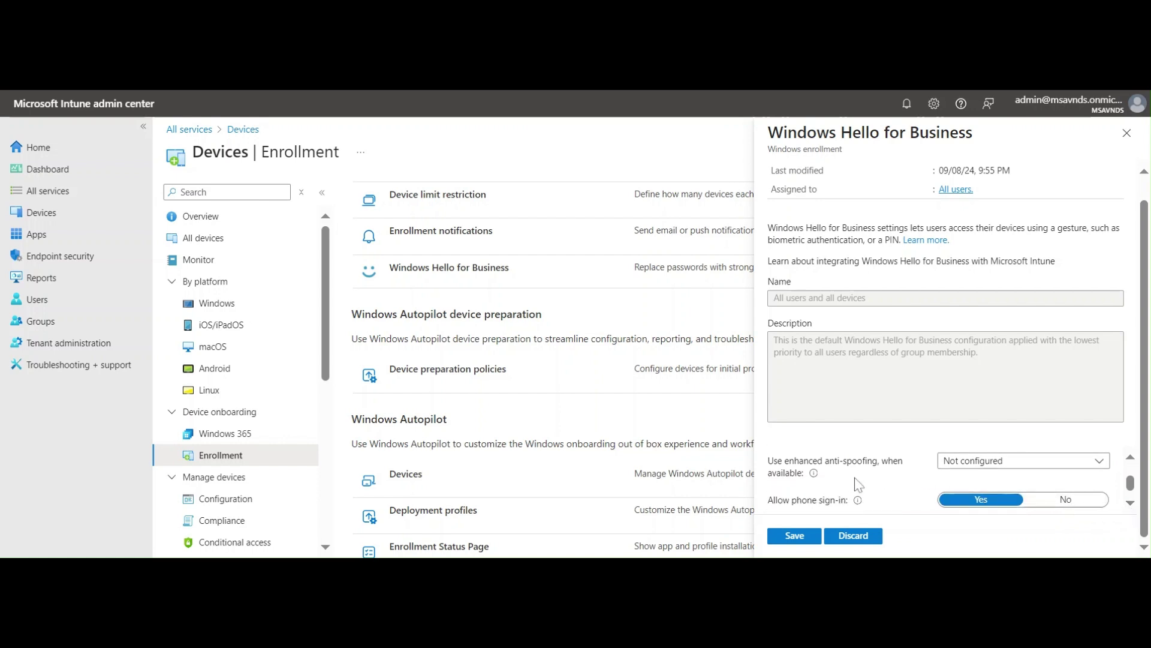
click(971, 462)
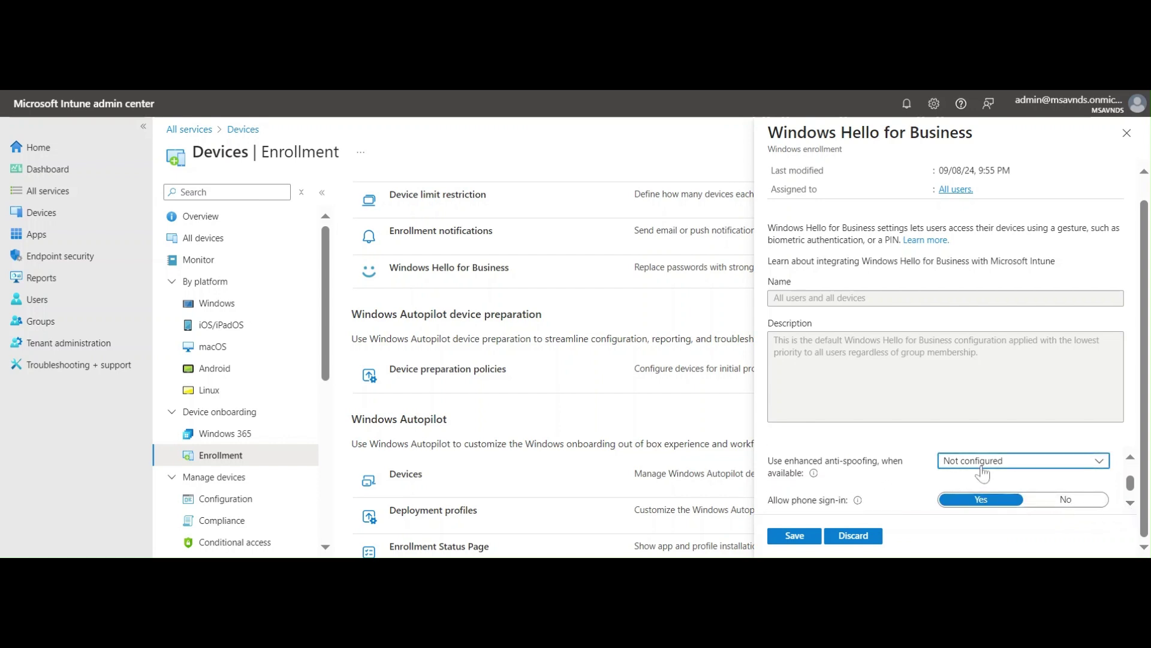
click(1016, 504)
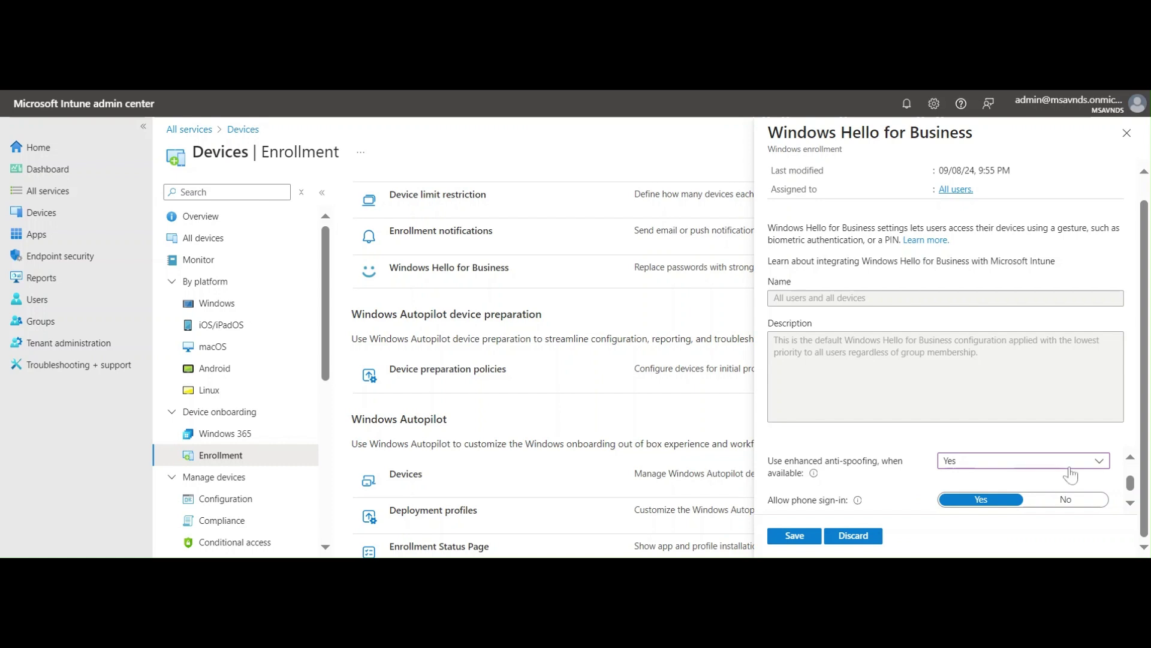
- Try the No option for Allow phone sign-in and restore Yes
click(1131, 503)
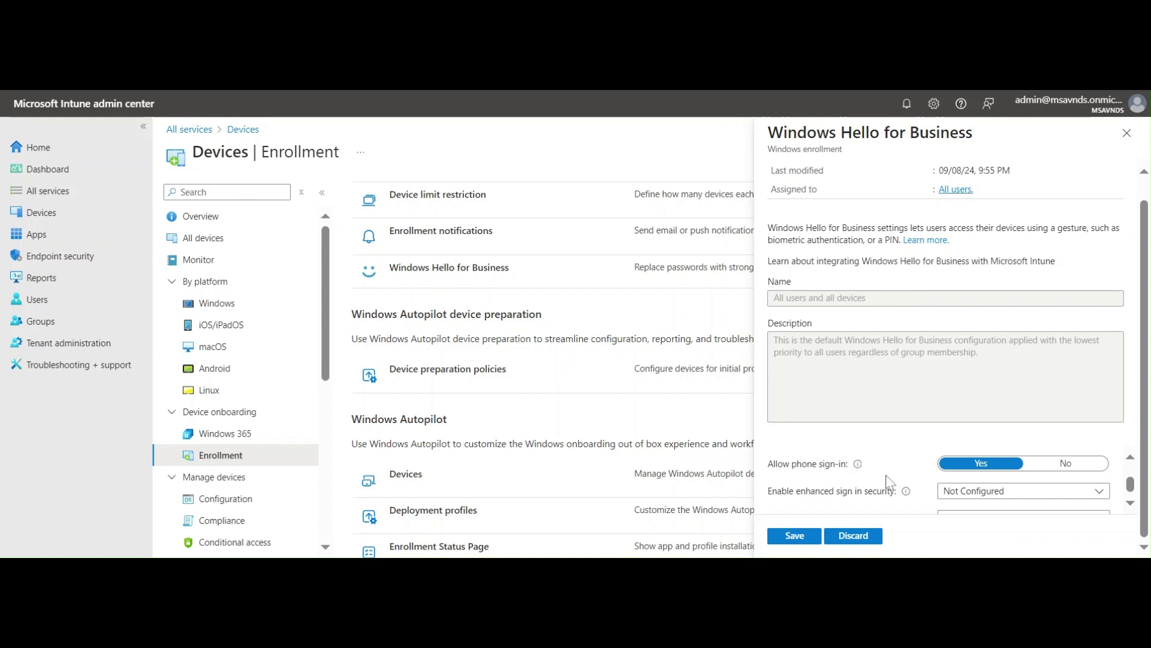
click(1064, 463)
click(947, 466)
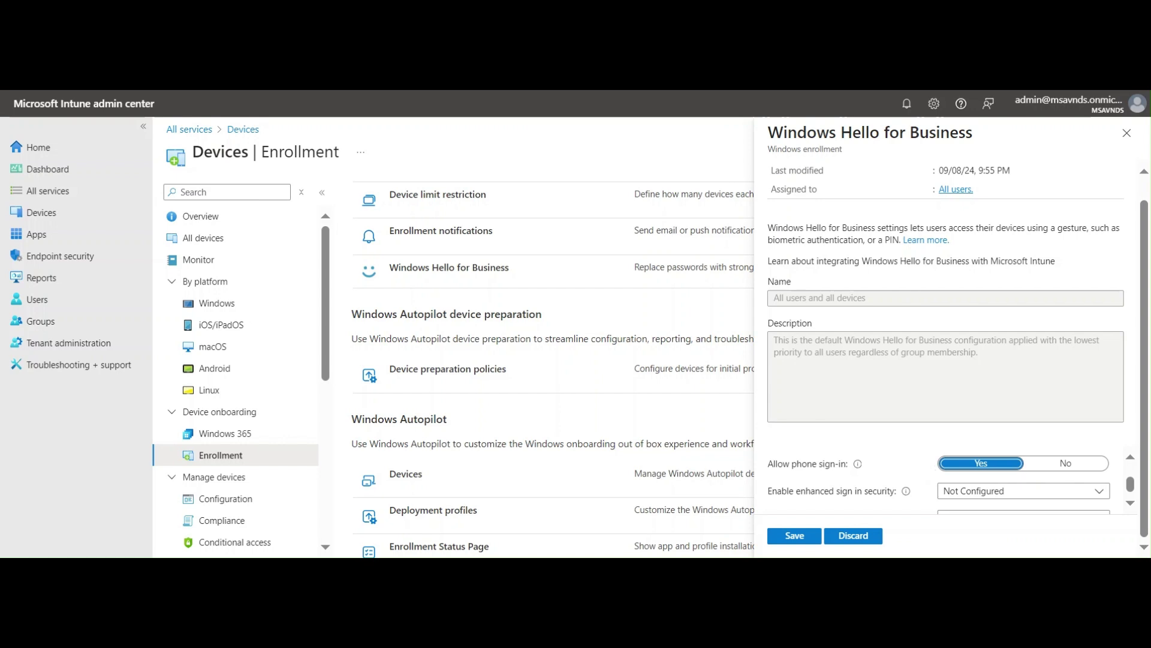
- Set Enable enhanced sign in security to the option that enables it on systems with capable hardware
click(886, 467)
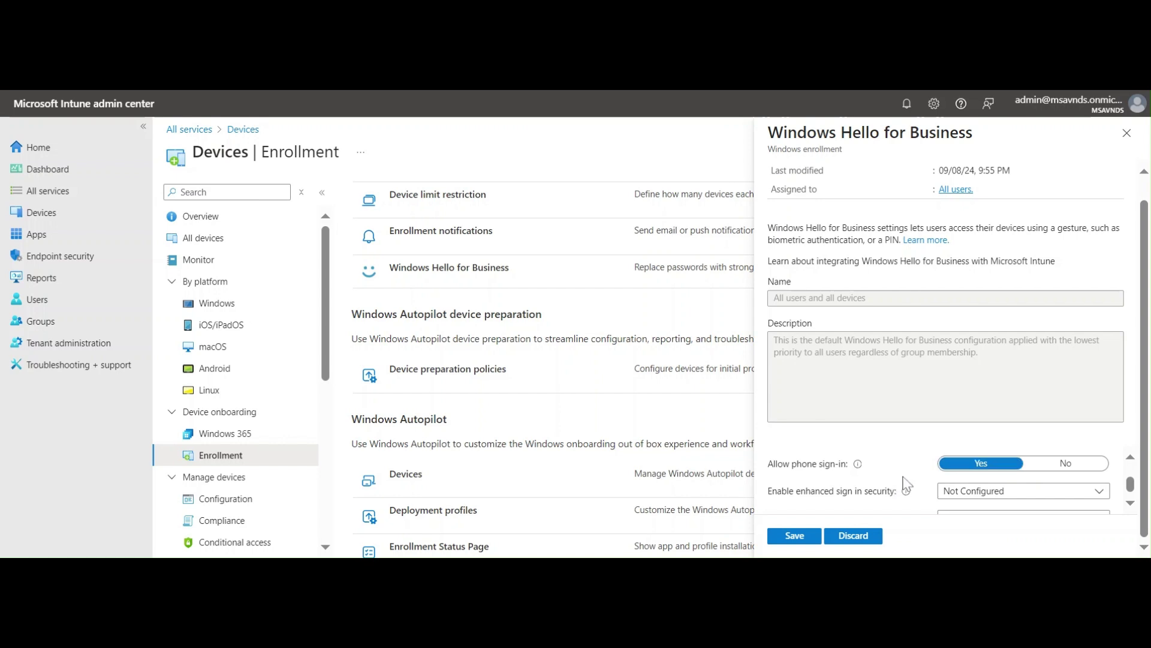
click(1130, 504)
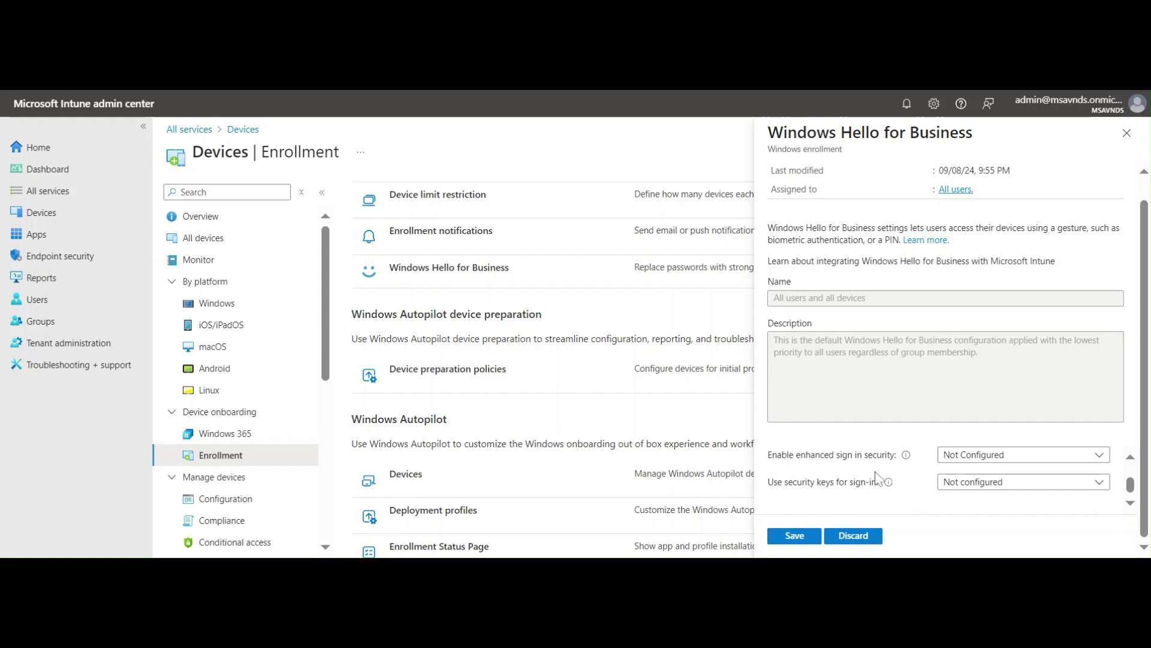
click(988, 462)
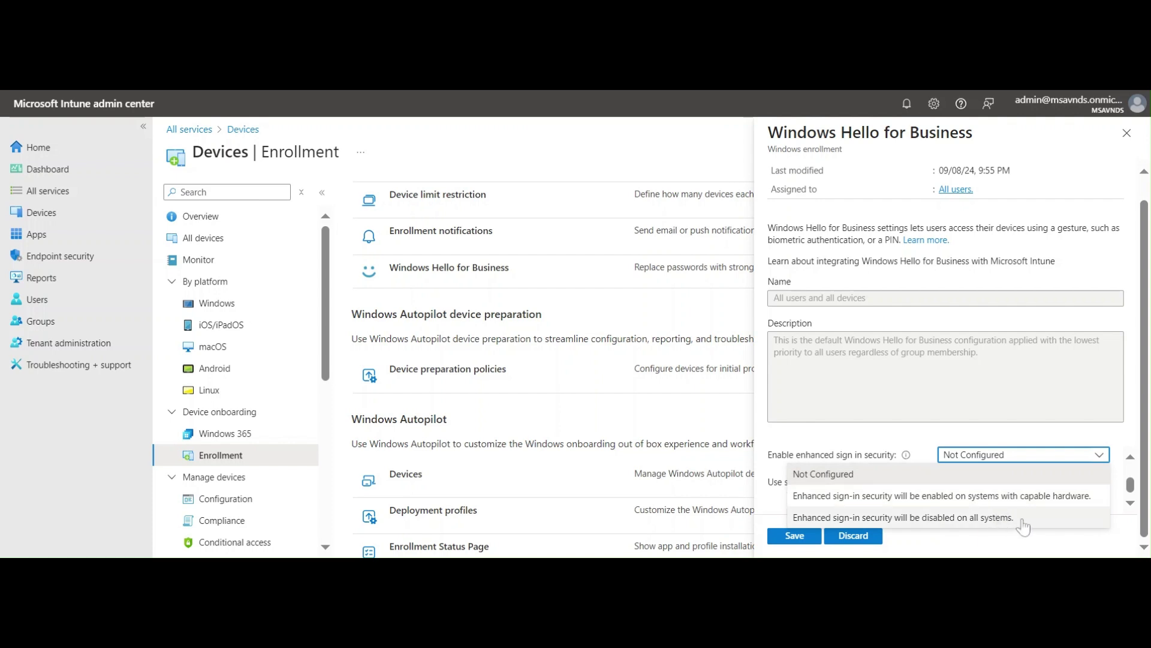
click(913, 439)
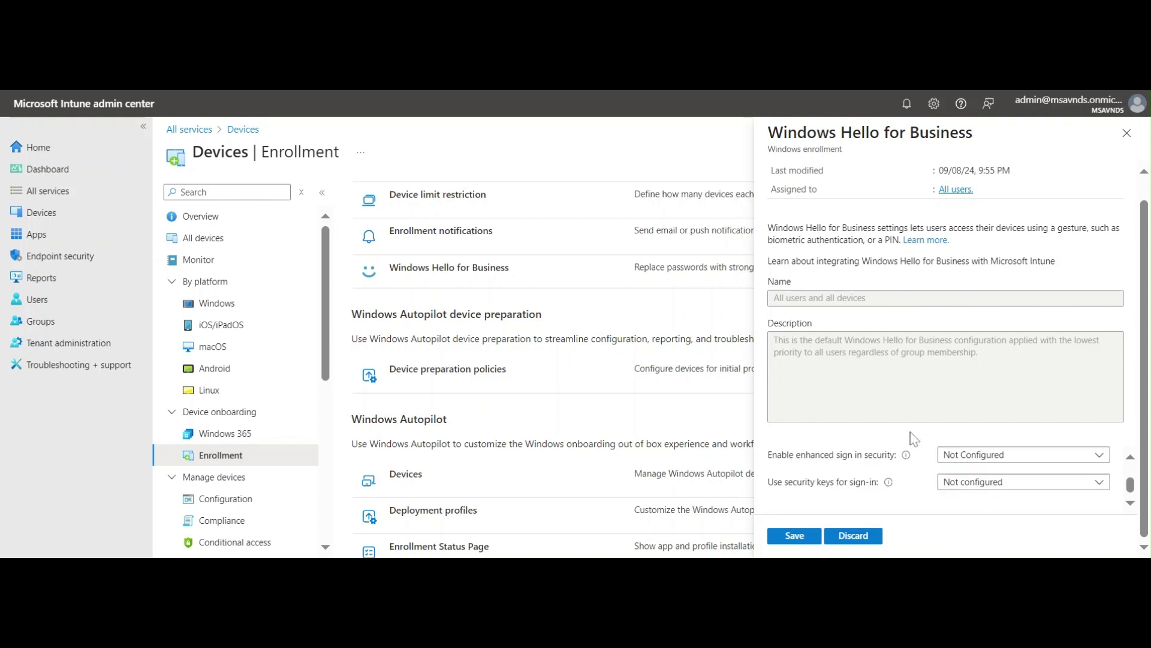
click(1006, 459)
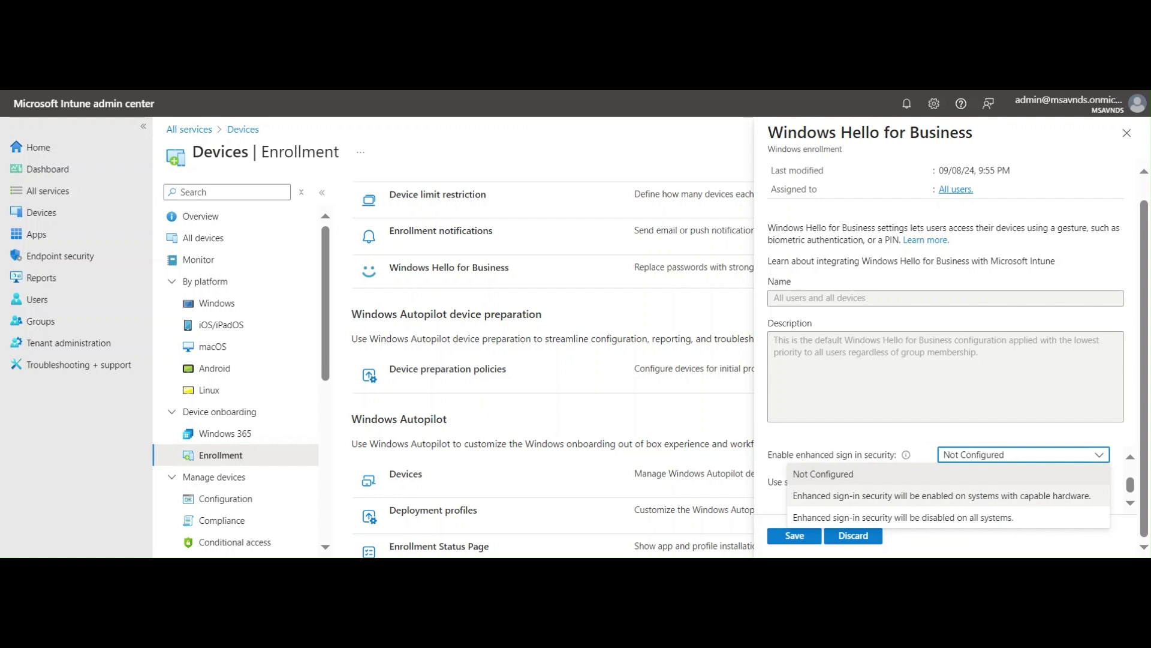
click(979, 506)
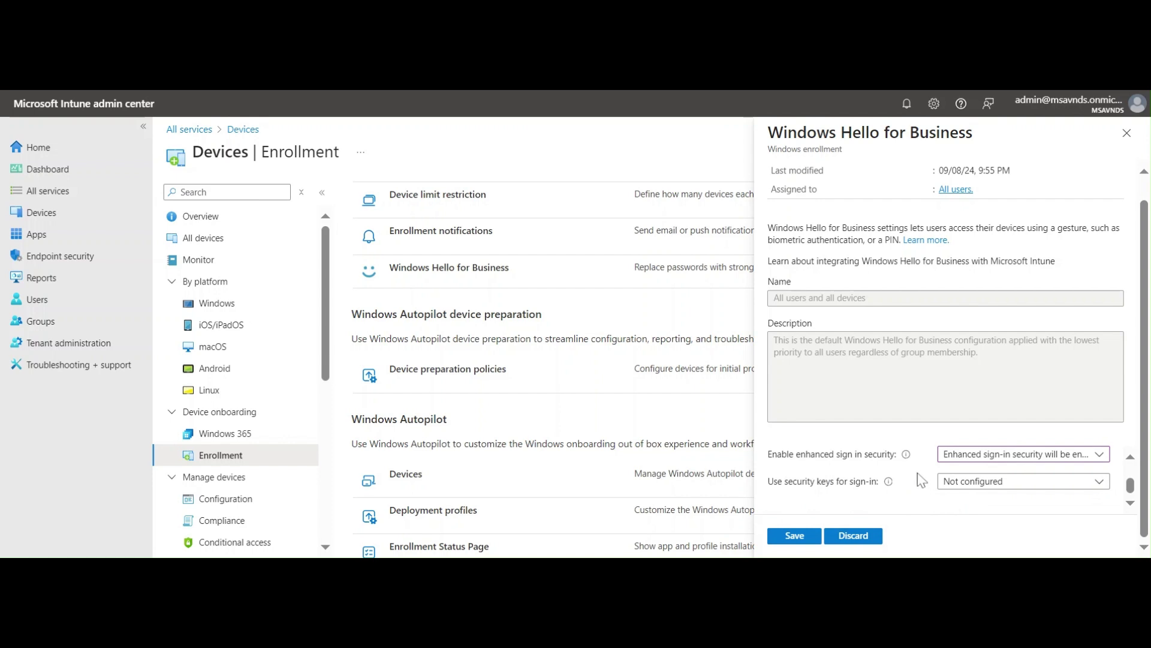
- Try the Enabled option for Use security keys for sign-in and restore Not configured
click(971, 488)
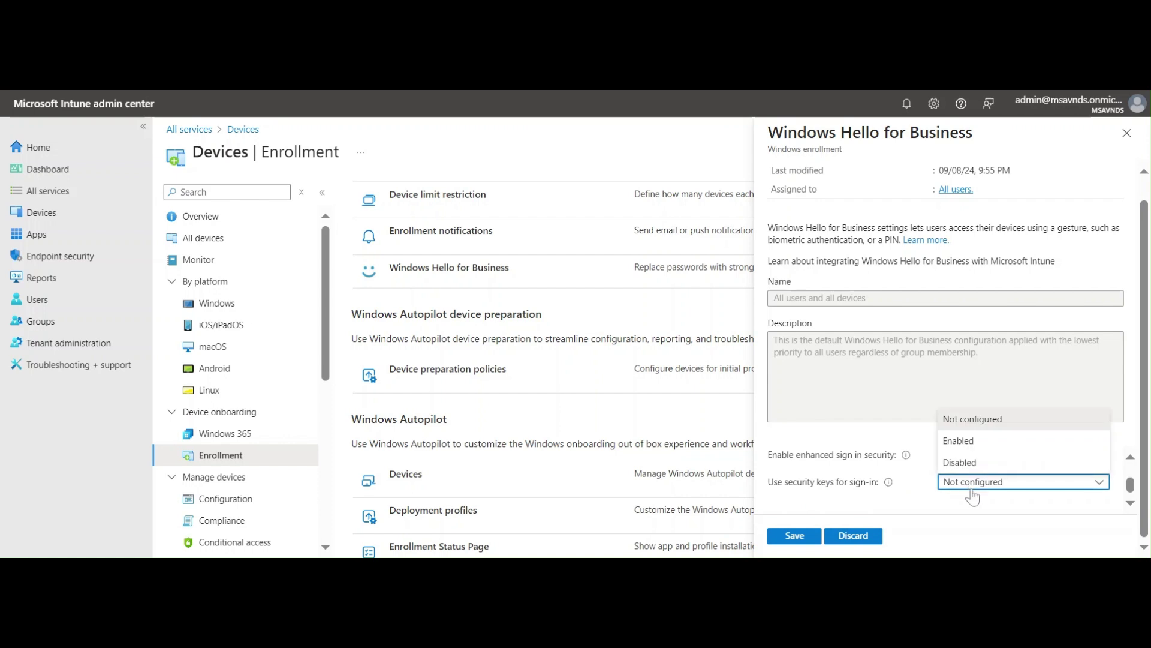
click(982, 442)
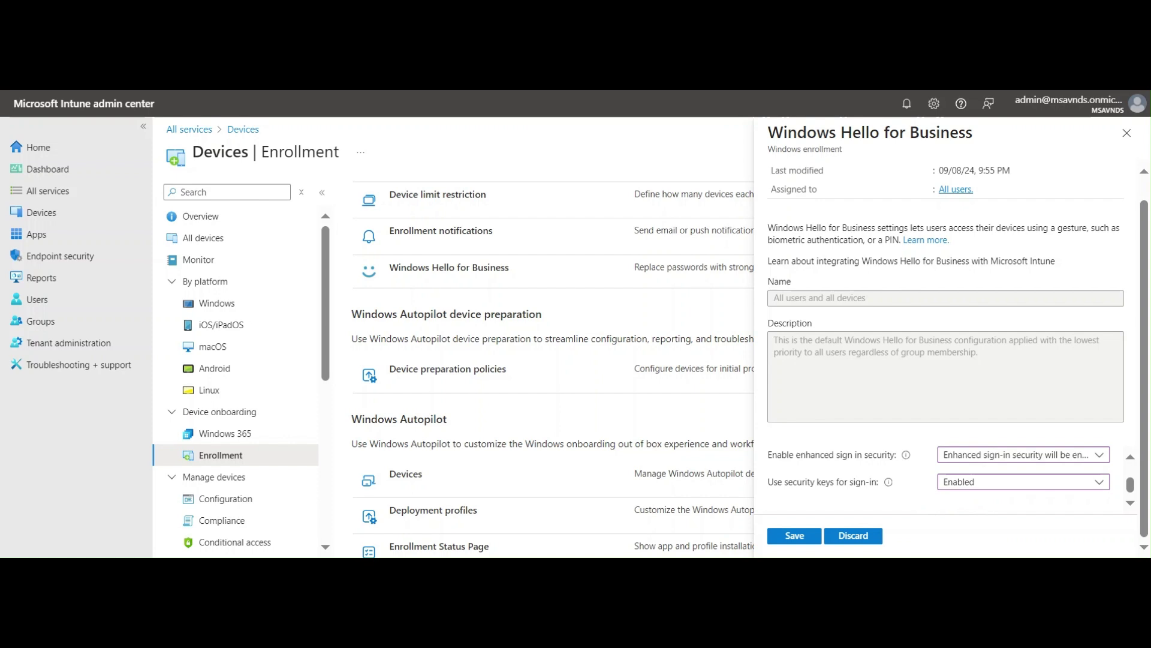
click(966, 485)
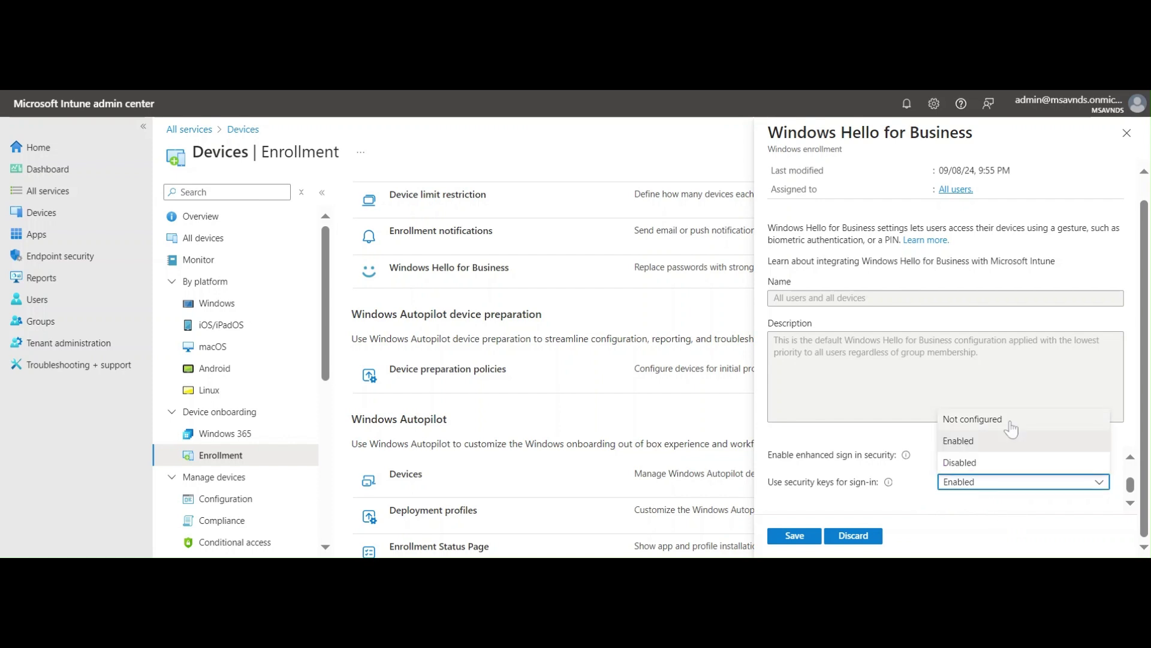
click(1010, 427)
key(Up)
click(908, 497)
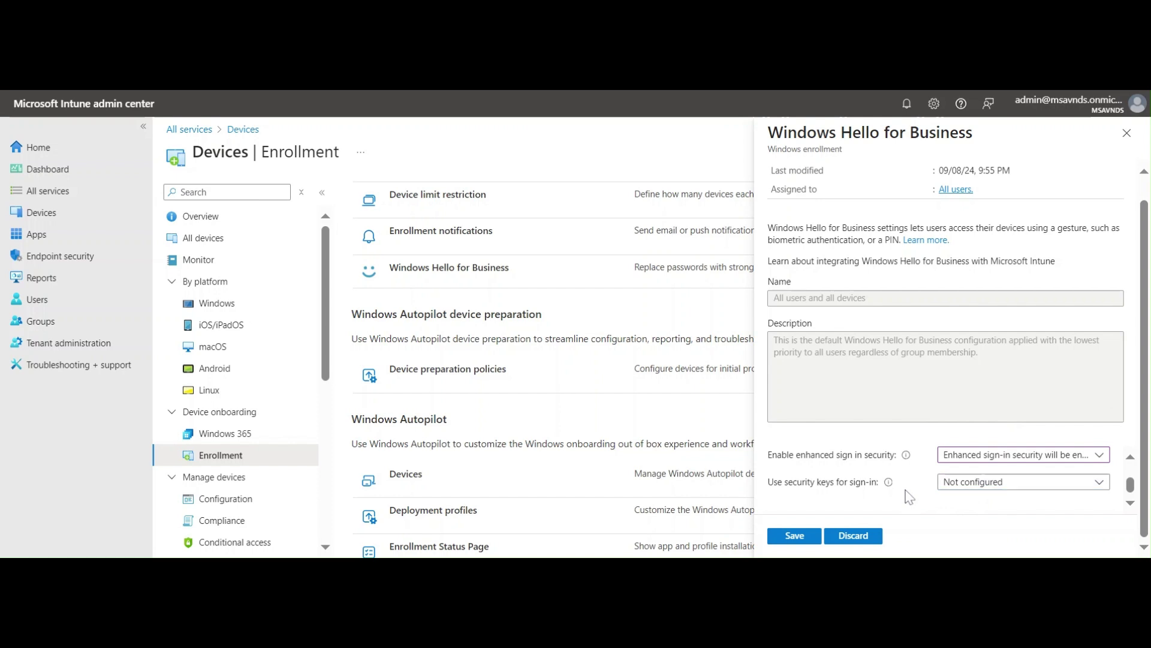